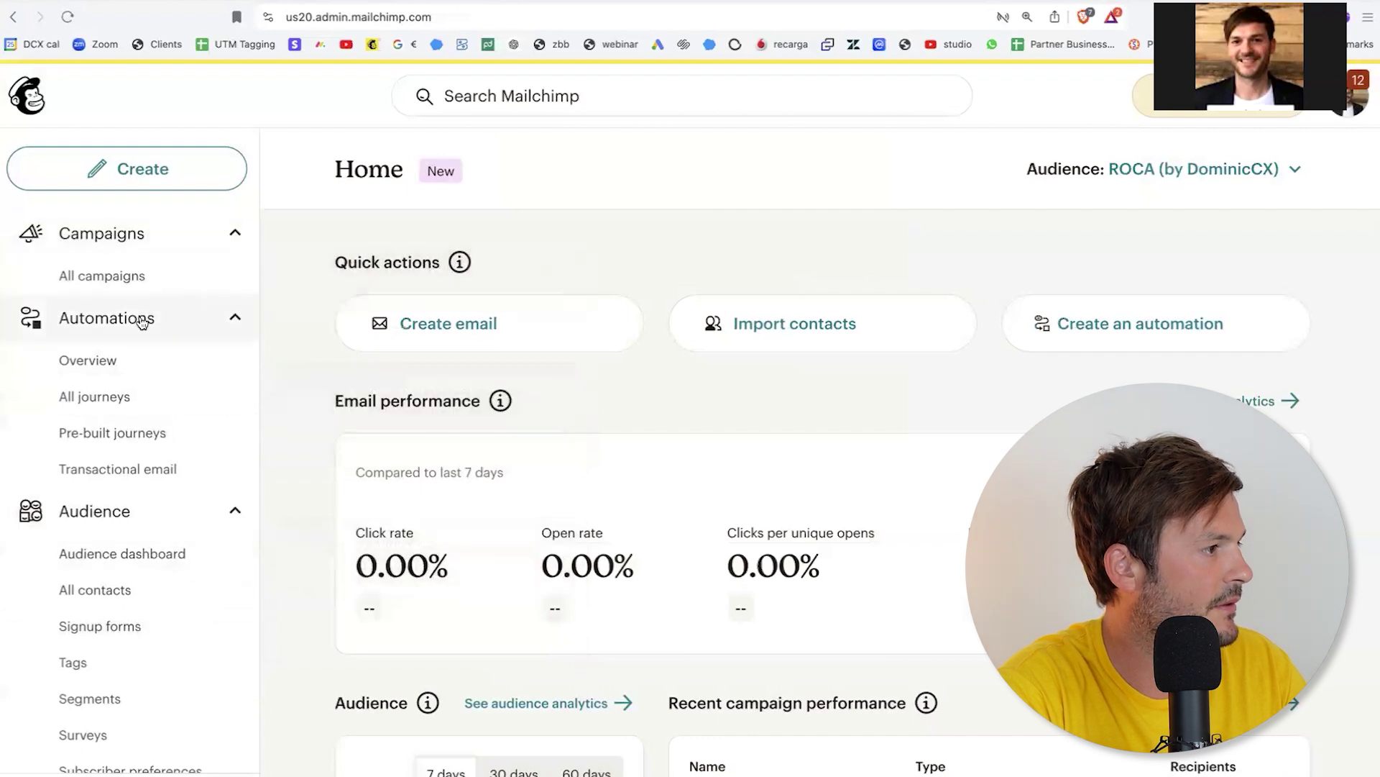
Step: Open the 'July 15-19 (copy 01)' ROCA Weekly Newsletter draft from All campaigns
left_click(117, 274)
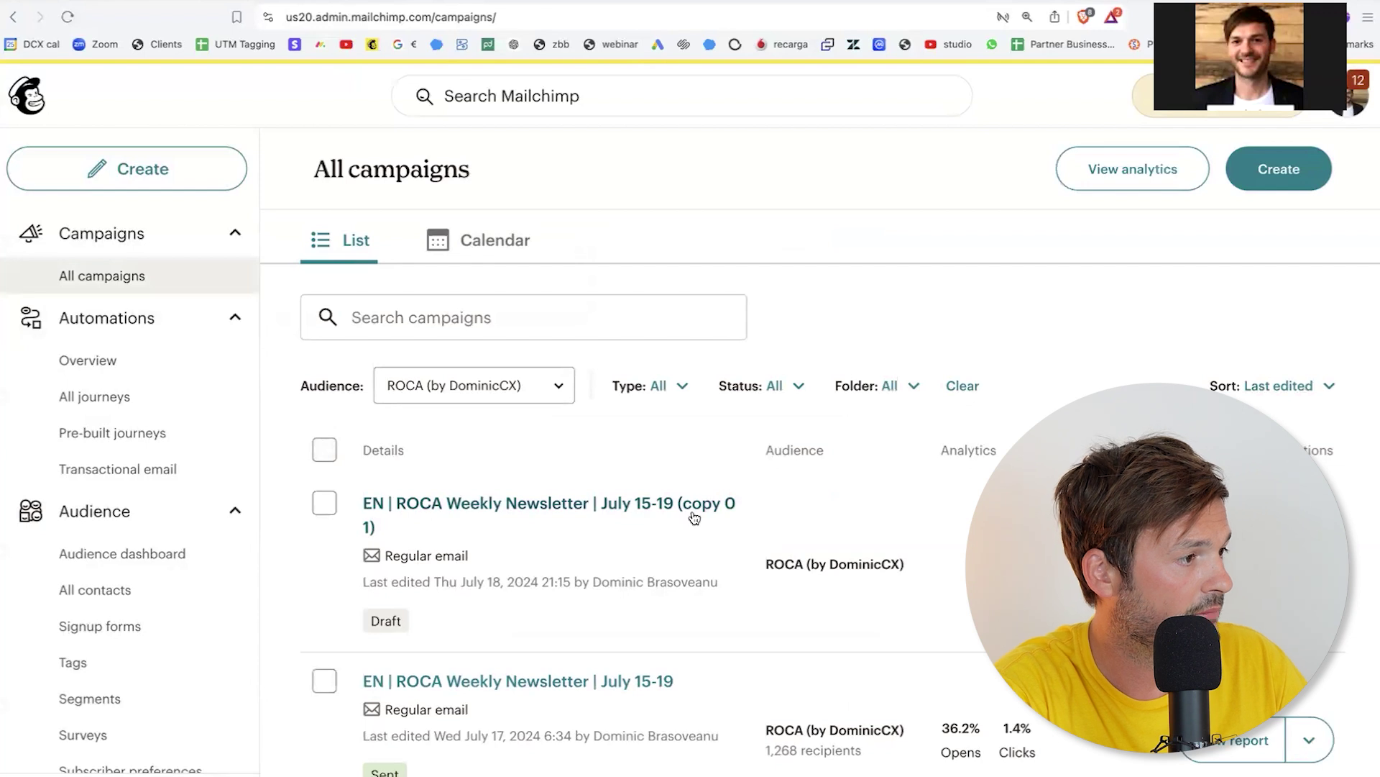
left_click(1246, 566)
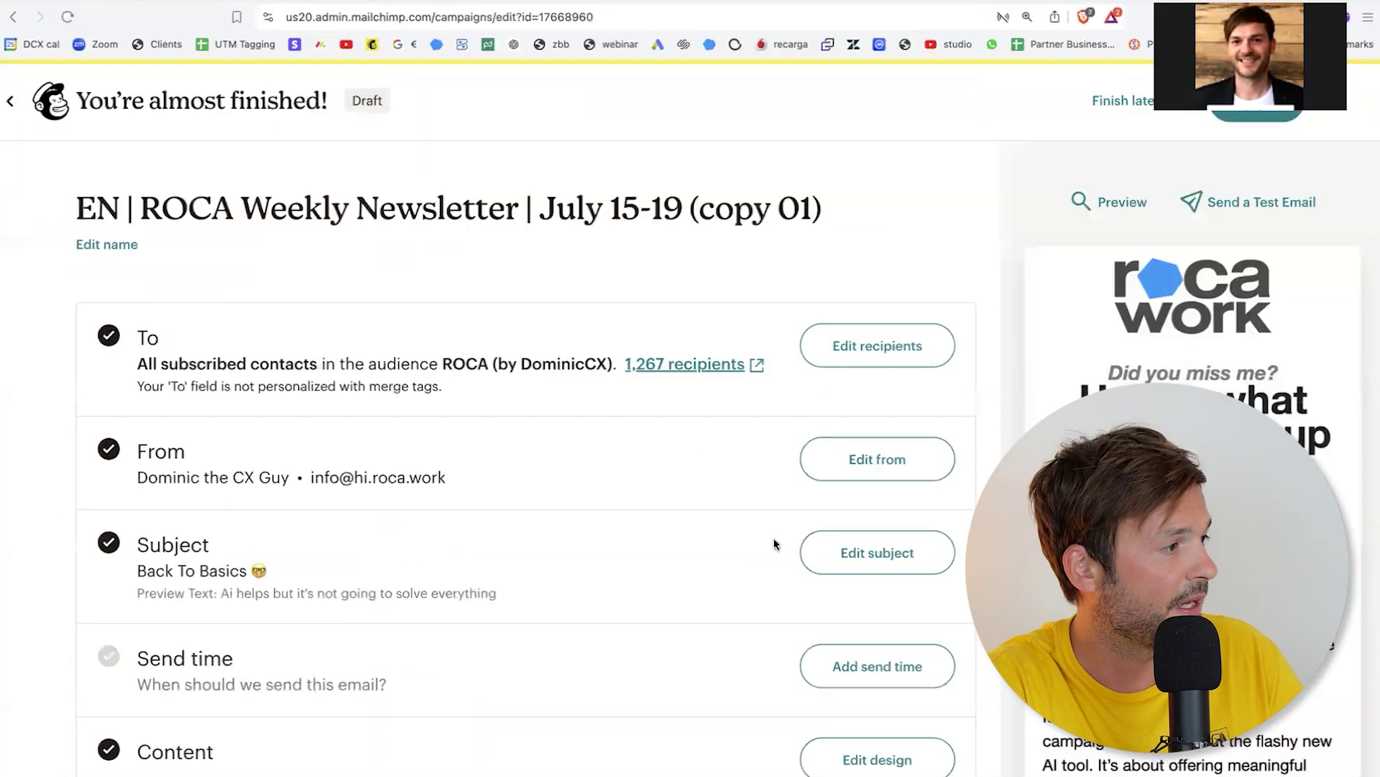
double_click(109, 207)
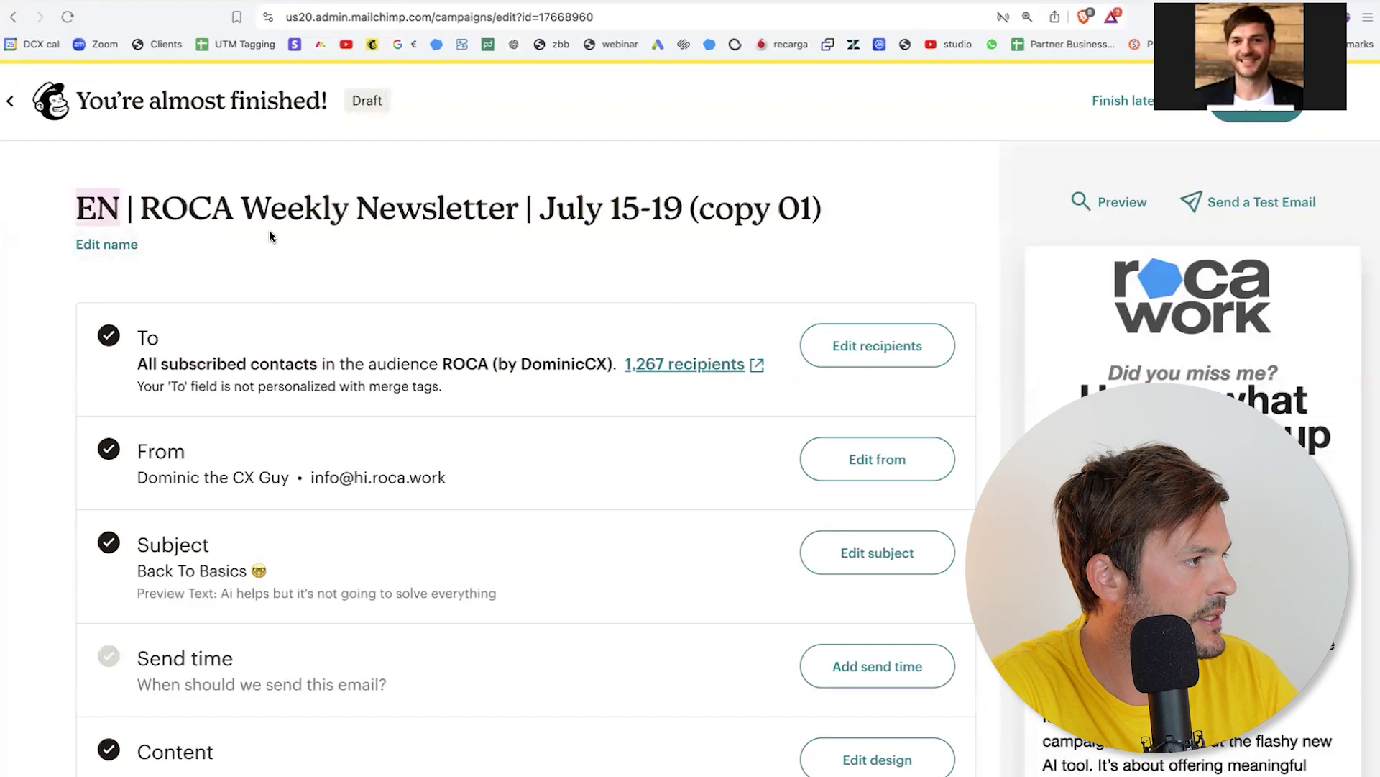
Step: Rename the campaign to 'EN | ROCA Weekly Newsletter | July 22-26', dropping '(copy 01)'
left_click(102, 244)
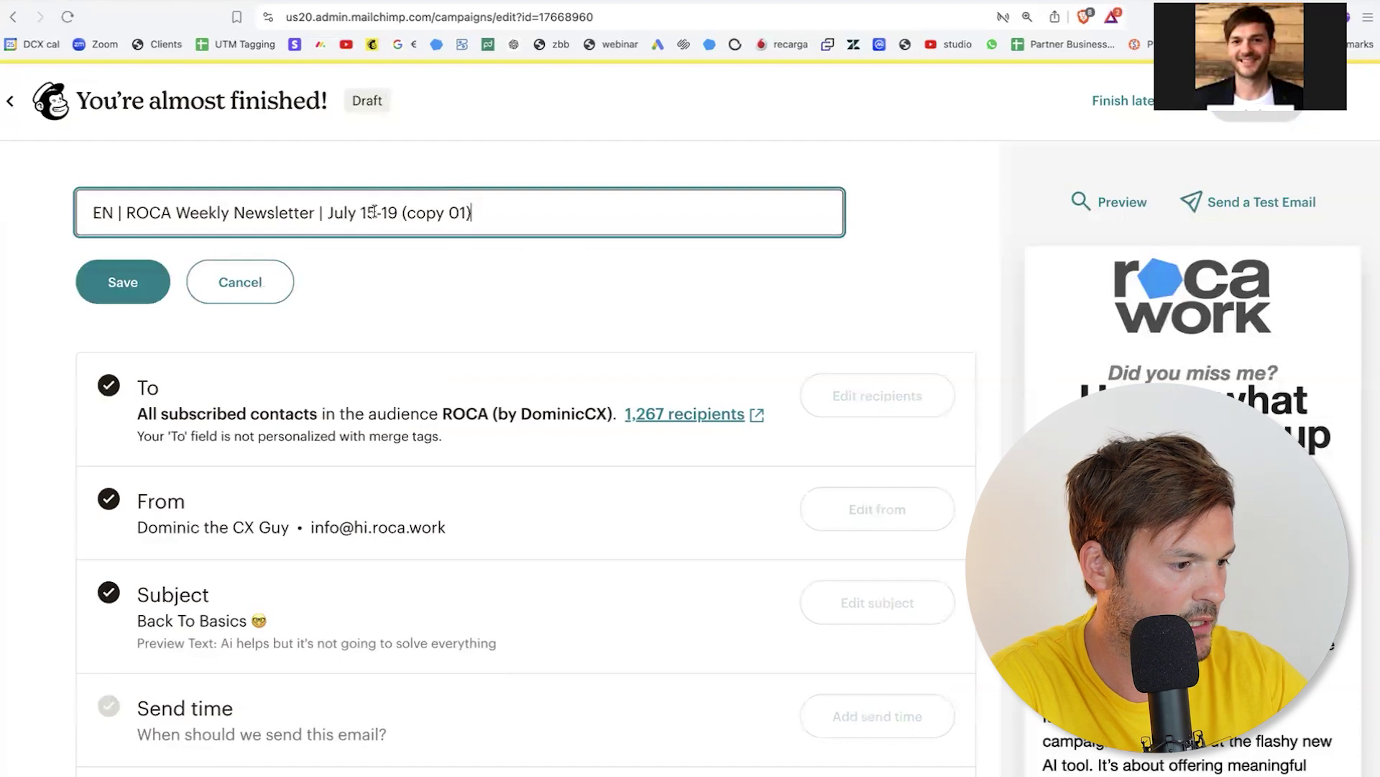
scroll(374, 212, "right", 3)
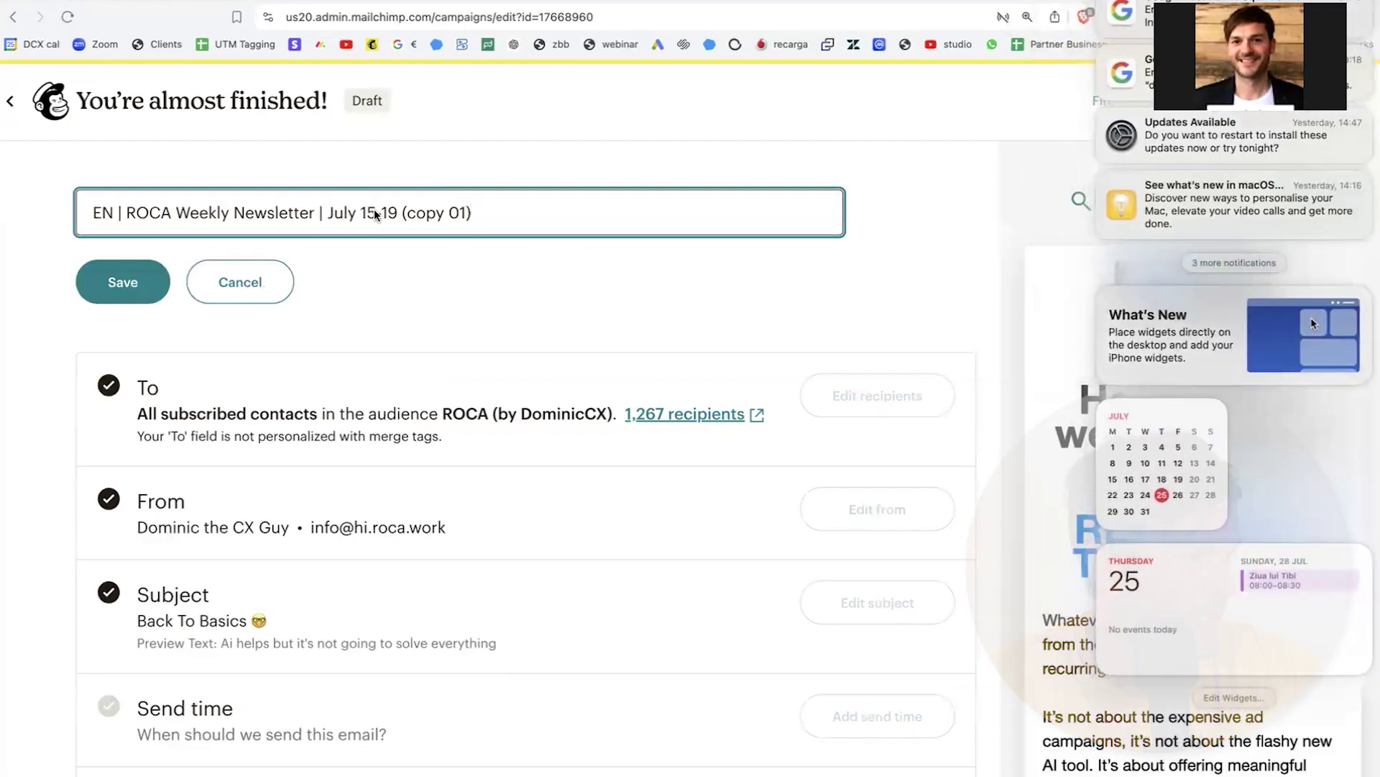
left_click(375, 213)
key("BackSpace")
key("BackSpace")
type("22")
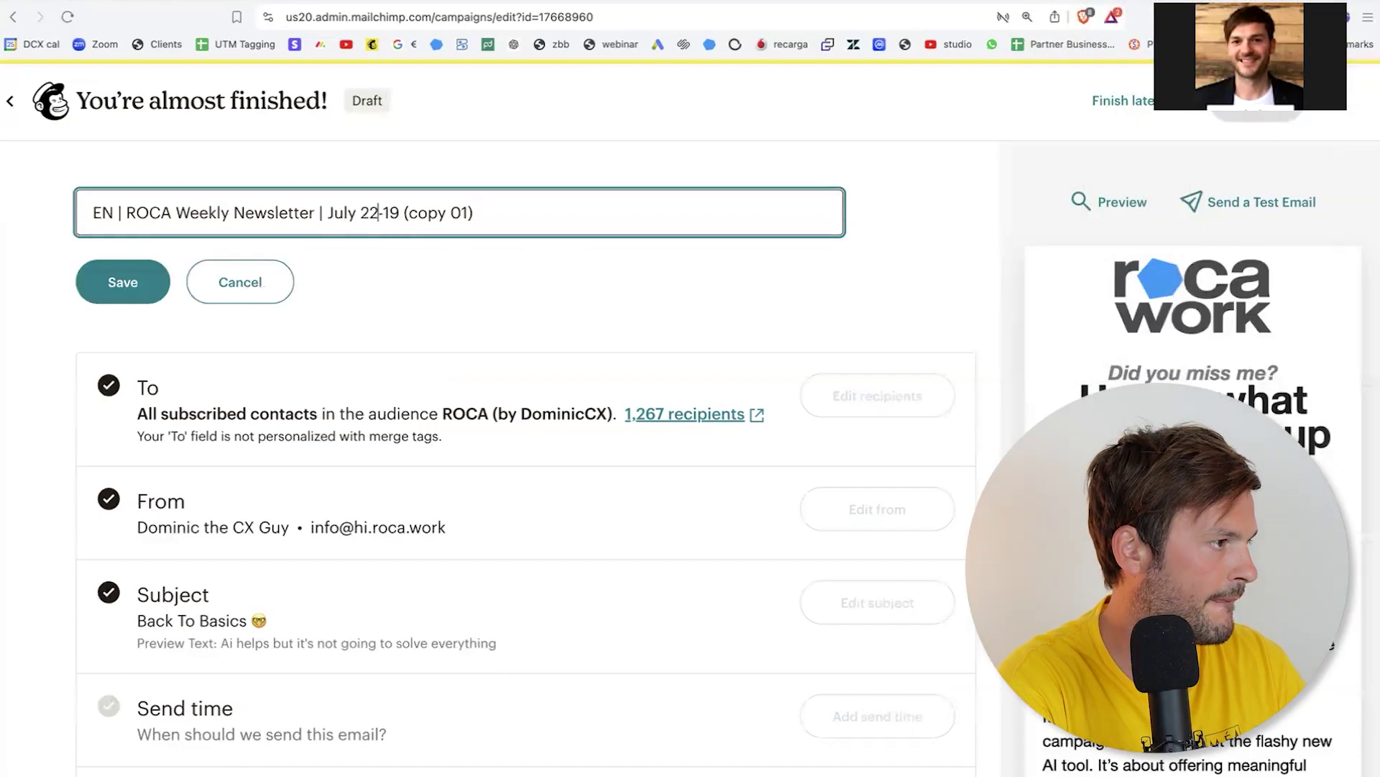
key("BackSpace")
key("BackSpace")
key("BackSpace")
type("-26")
key("shift+End")
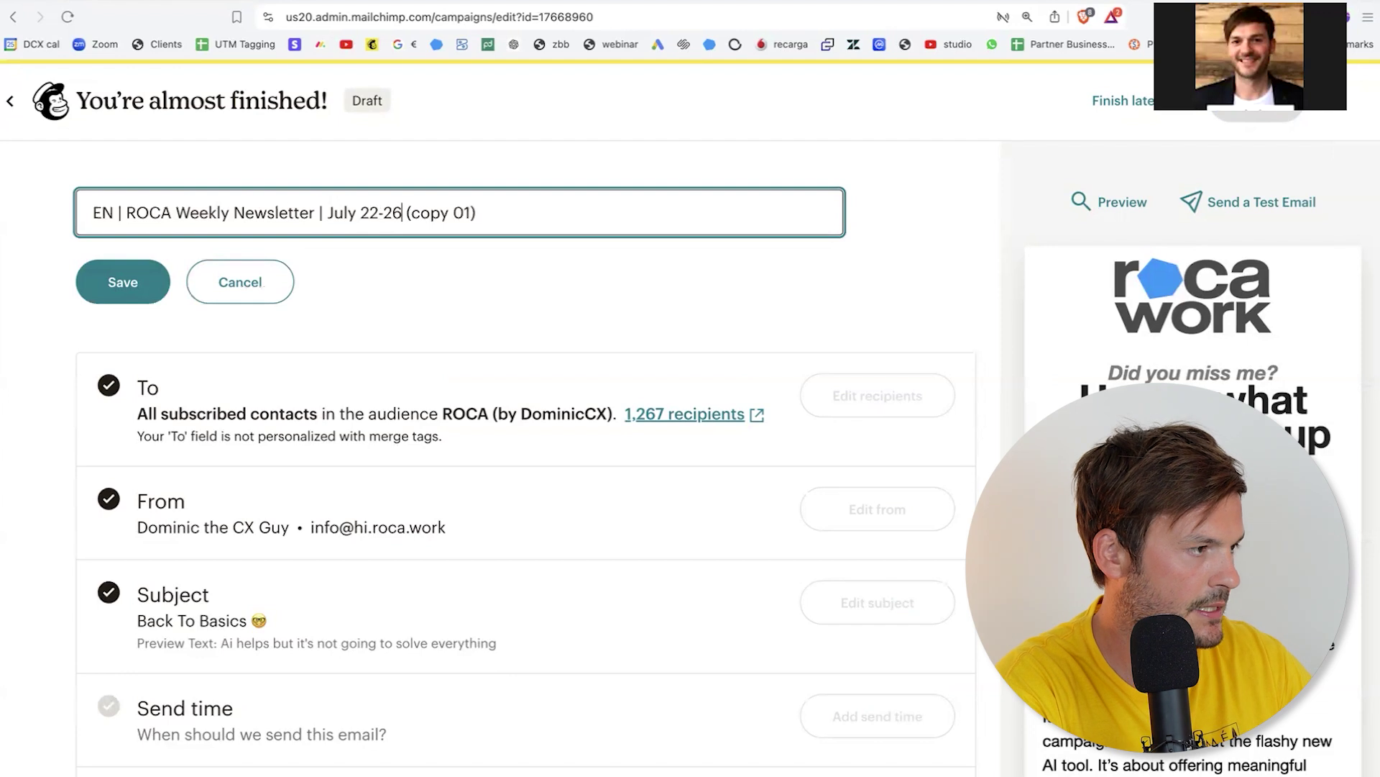
key("BackSpace")
key("Return")
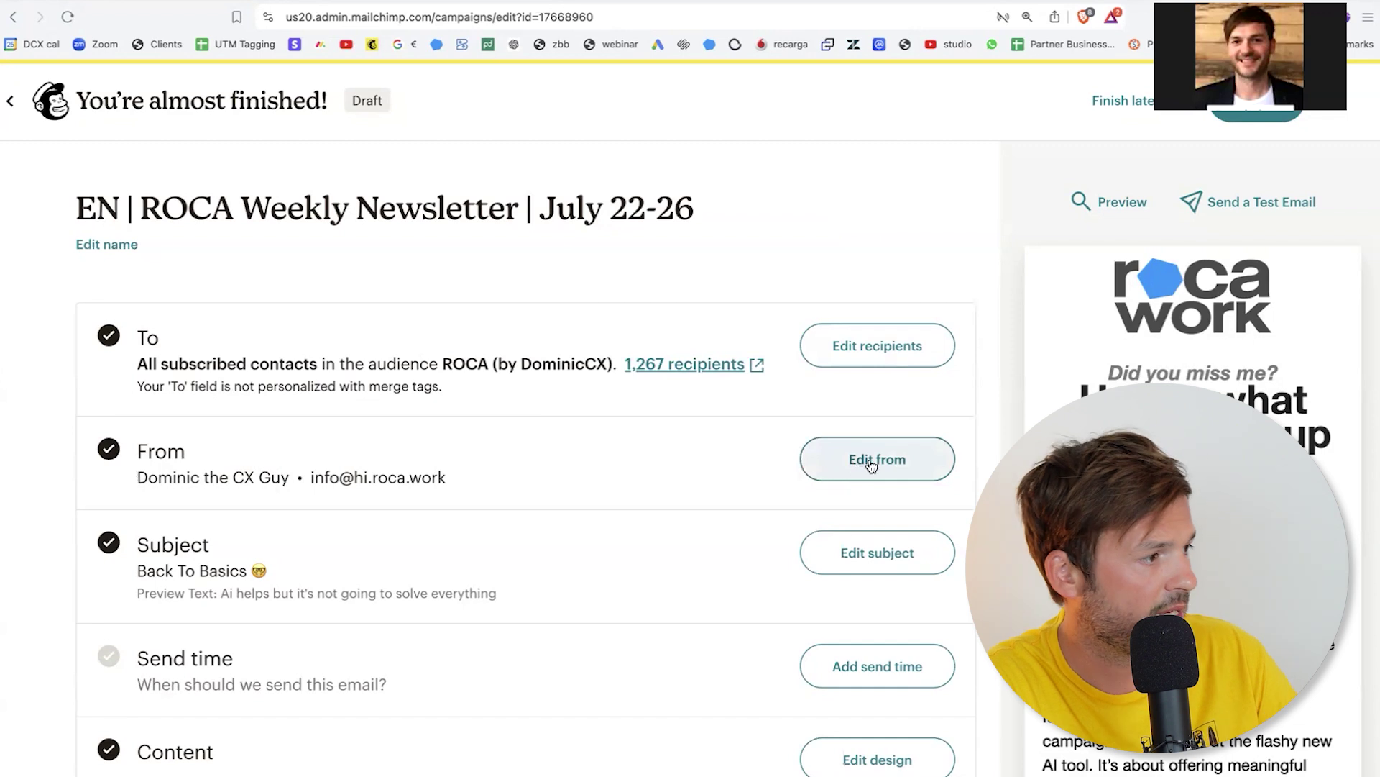
Step: Open the email's Content section in the design editor
left_click_drag(331, 478, 433, 477)
scroll(433, 477, "down", 3)
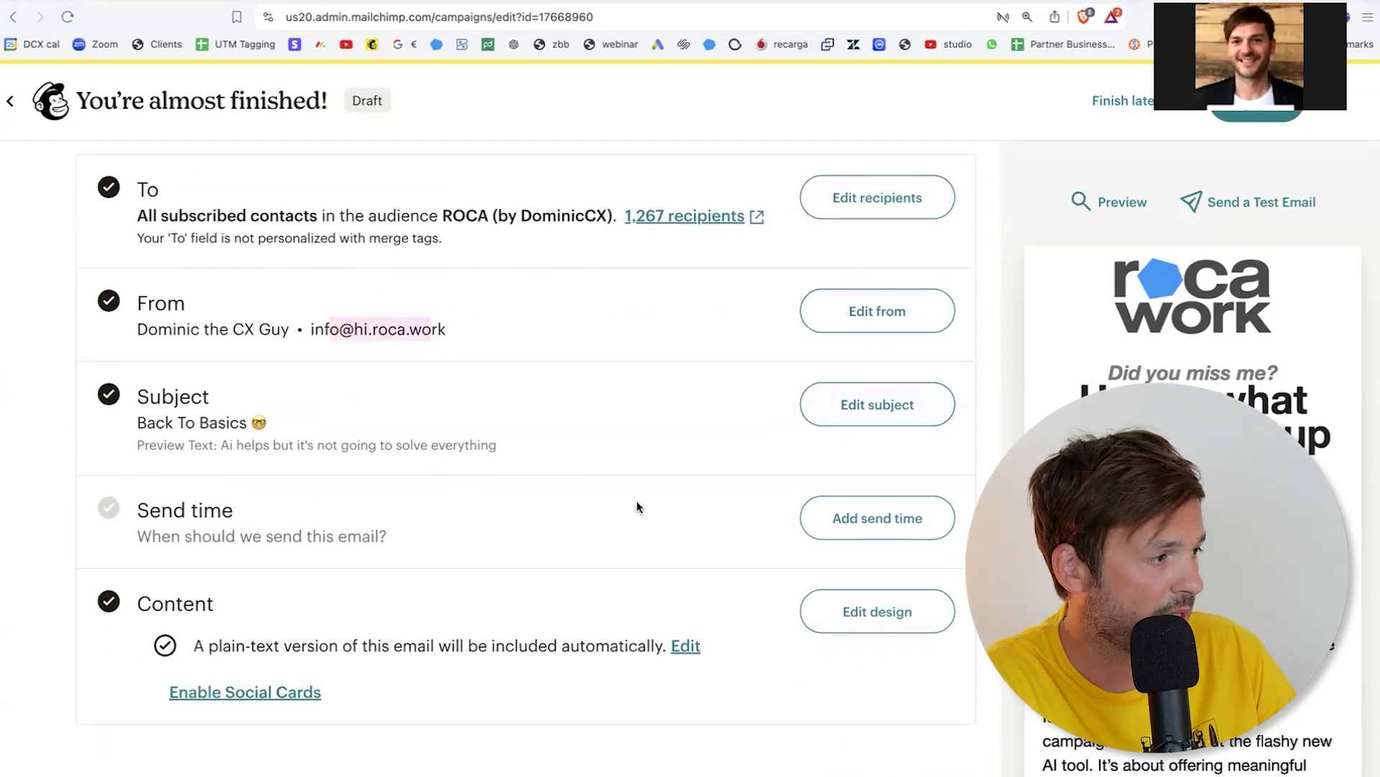
scroll(653, 493, "down", 2)
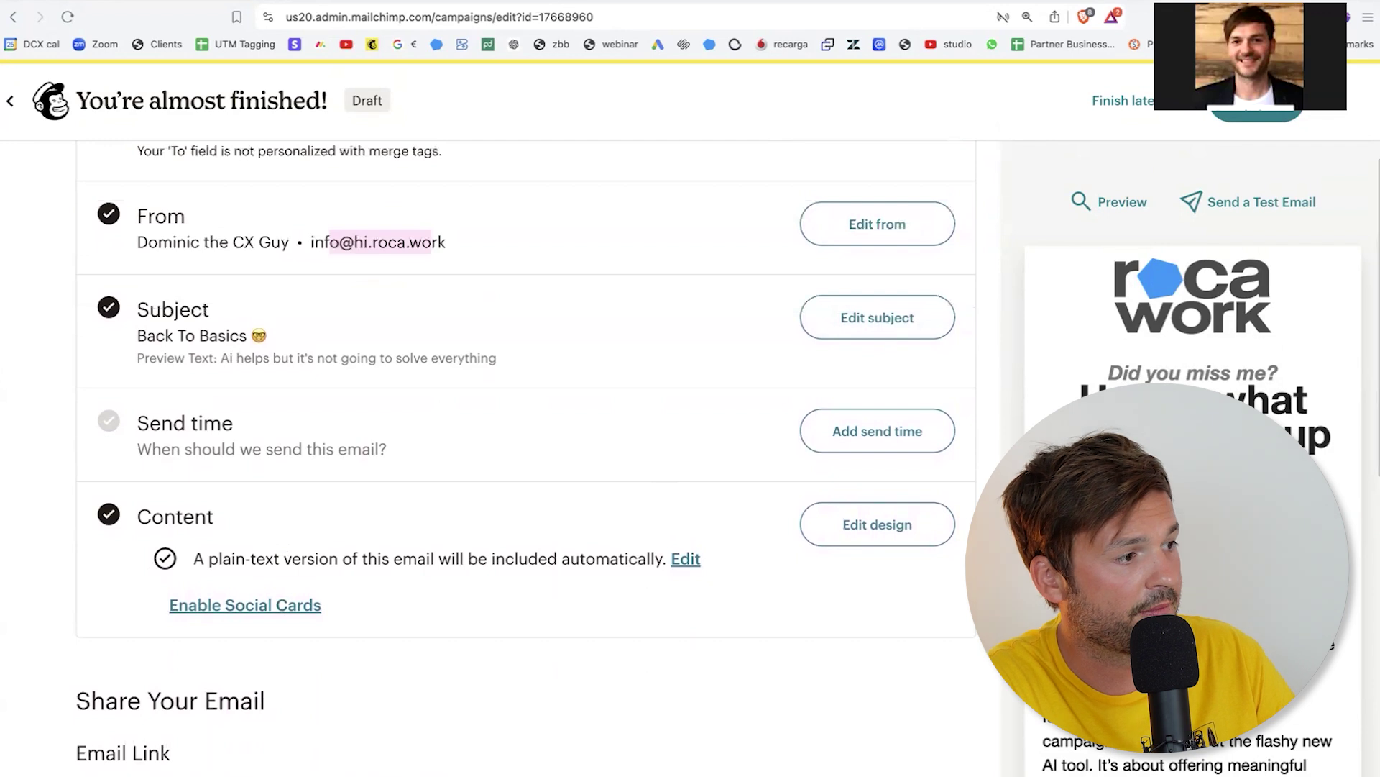
left_click(873, 536)
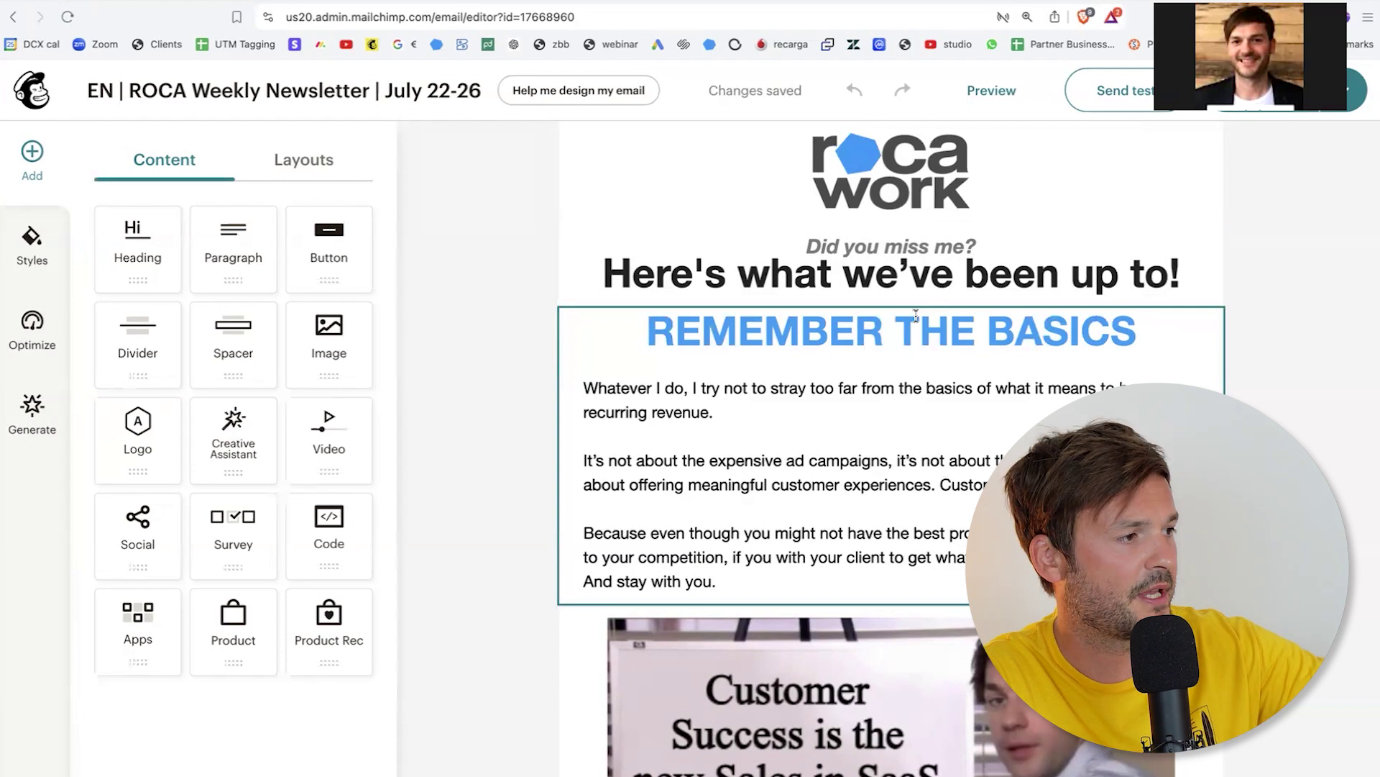
Step: Select the REMEMBER THE BASICS heading text, then switch over to Slack's #newsletter channel
left_click(661, 328)
left_click_drag(662, 329, 1107, 324)
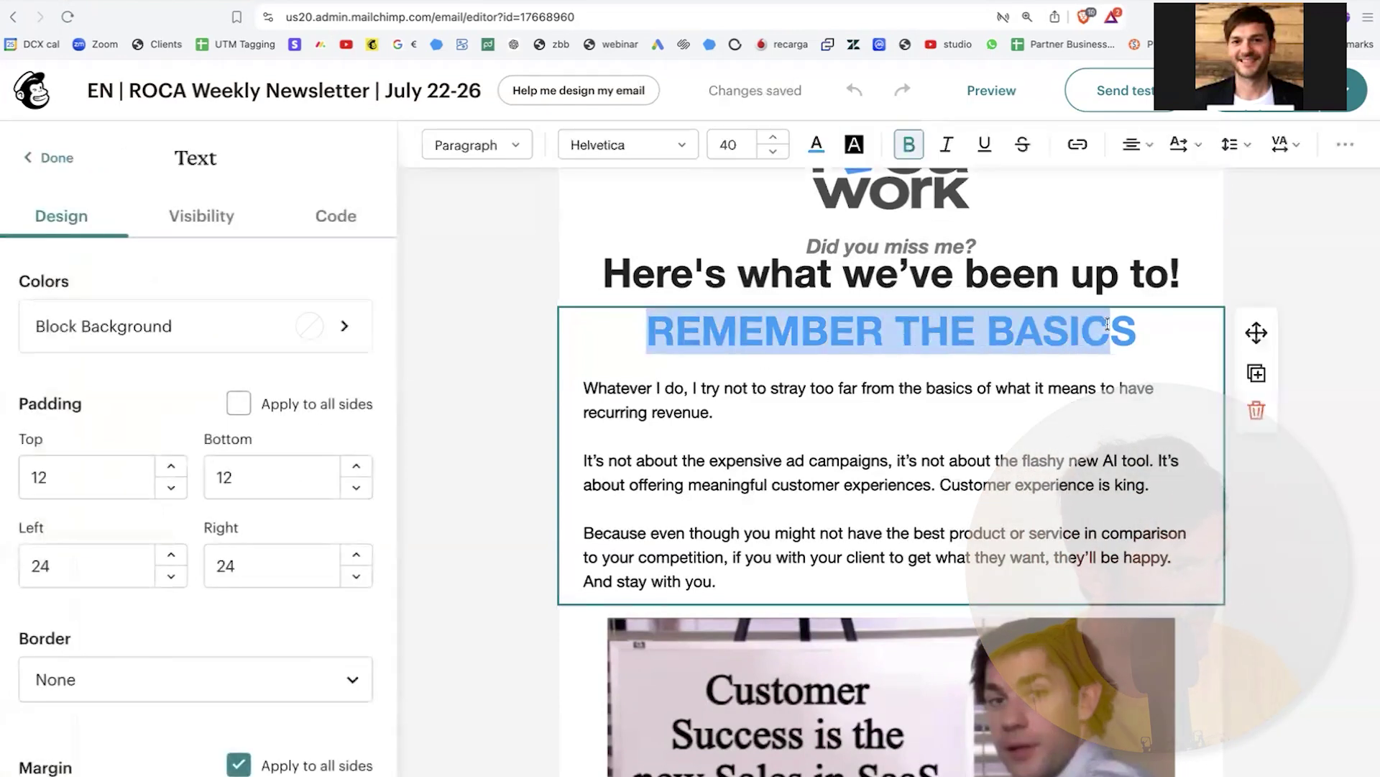
key("super+Tab")
key("super+Tab")
key("super+Tab")
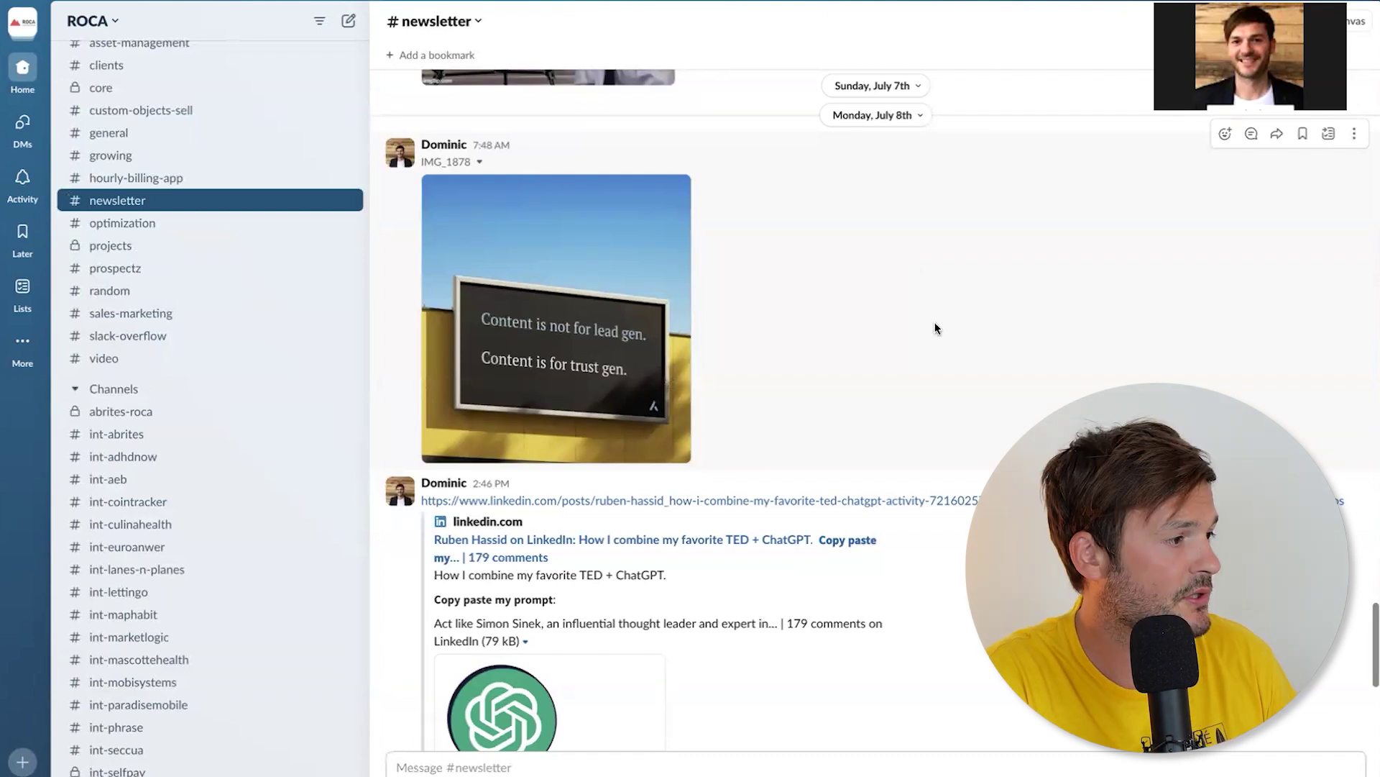
Step: View IMG_1878 full size in Slack, then return to the Mailchimp editor
left_click(568, 335)
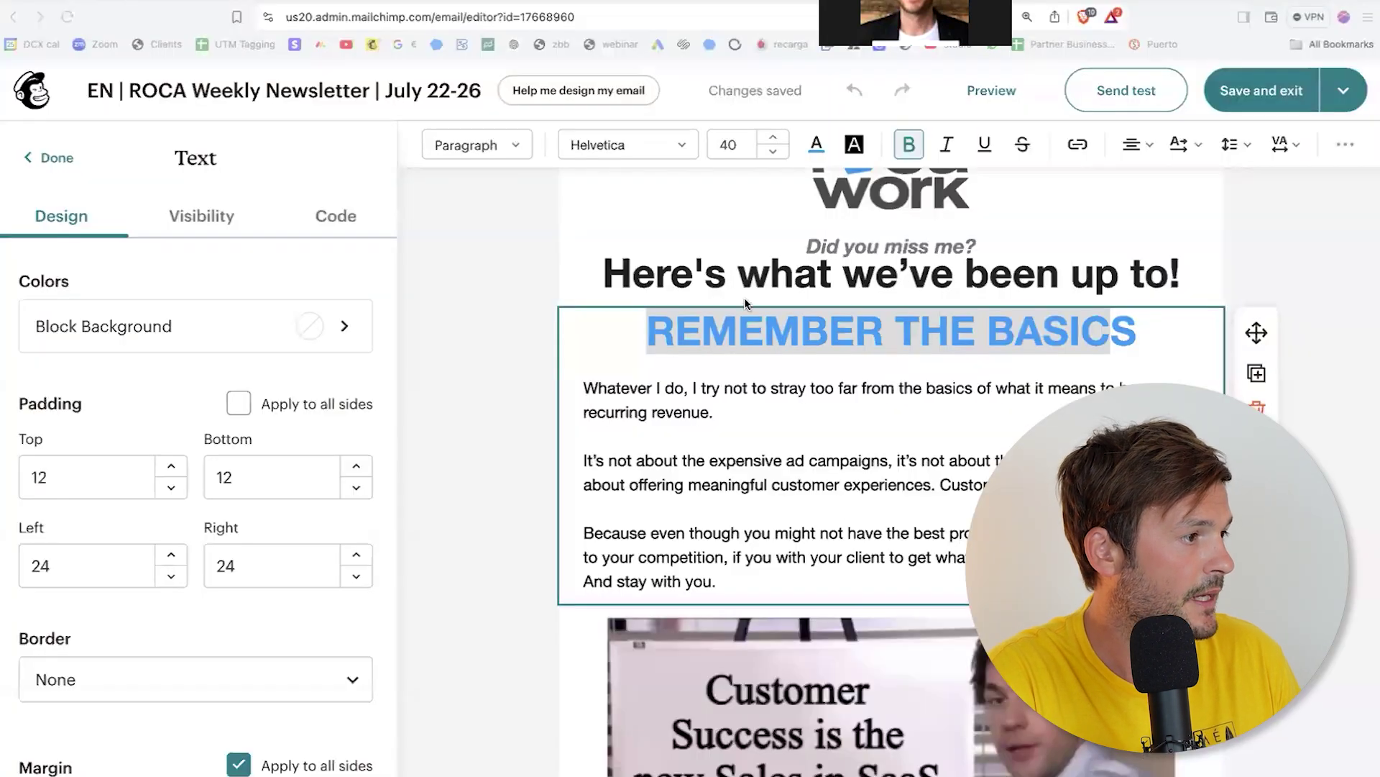
left_click(837, 336)
Step: Change the heading from REMEMBER THE BASICS to REMEMBER TO BRING VALUE
left_click_drag(899, 332, 1138, 332)
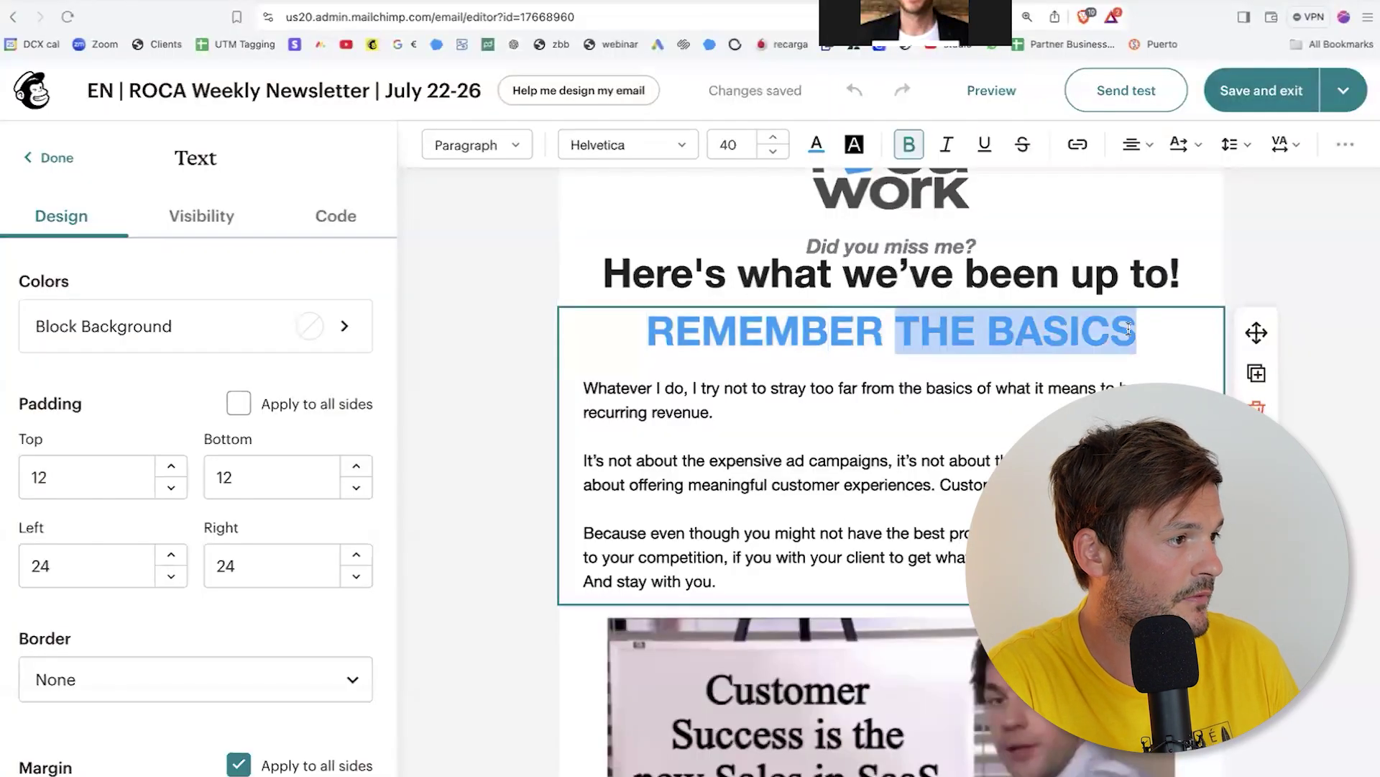
type("TO BR")
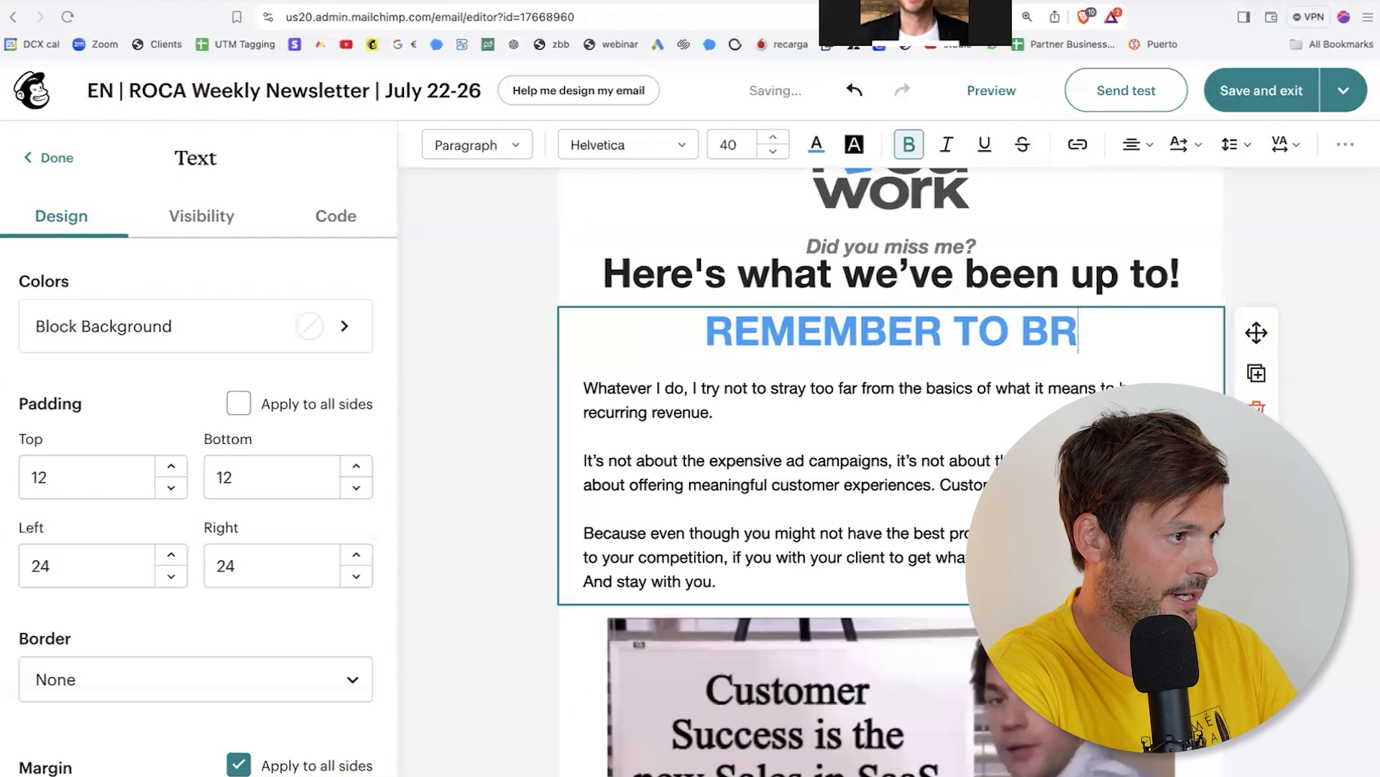
type("ING VALUE")
scroll(899, 642, "down", 2)
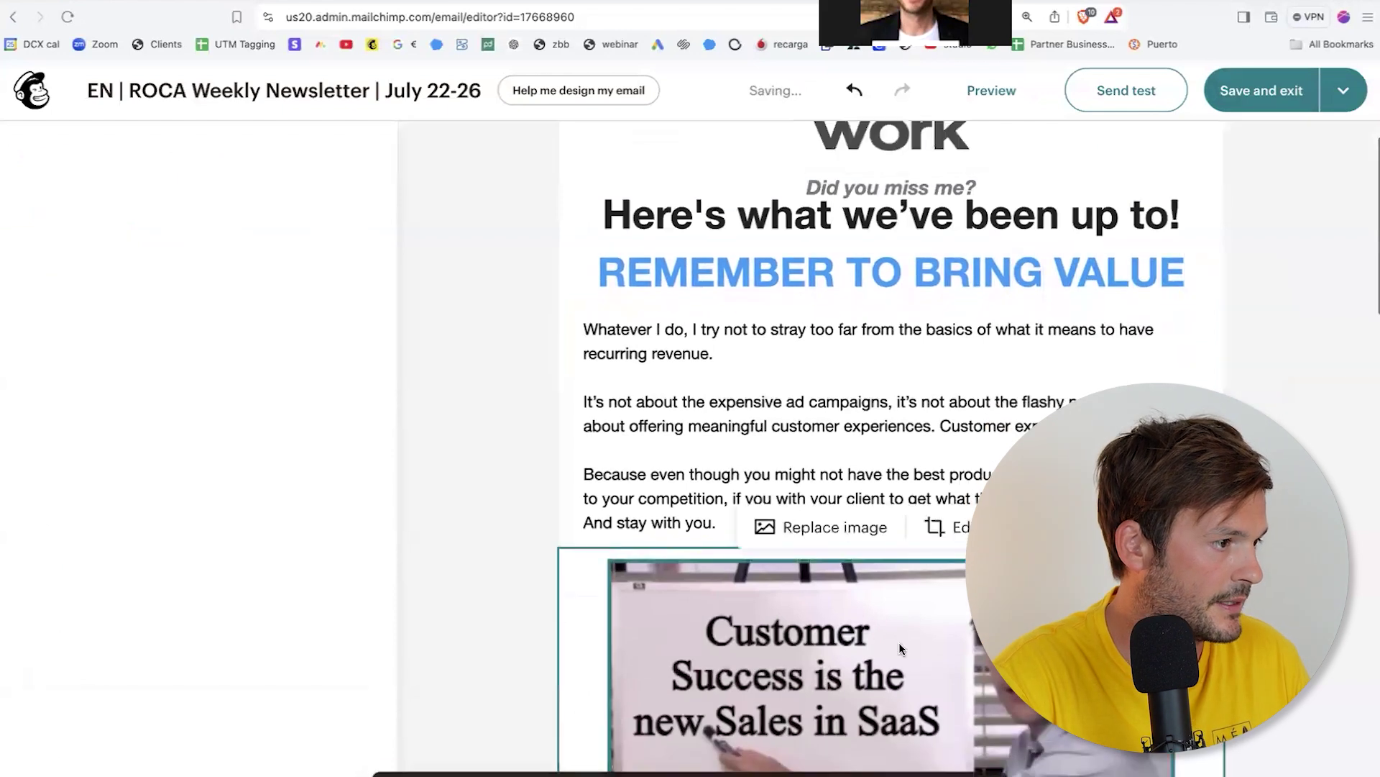
Step: Replace the Customer Success meme with IMG_1878.jpg uploaded from Downloads
left_click(899, 642)
left_click(826, 536)
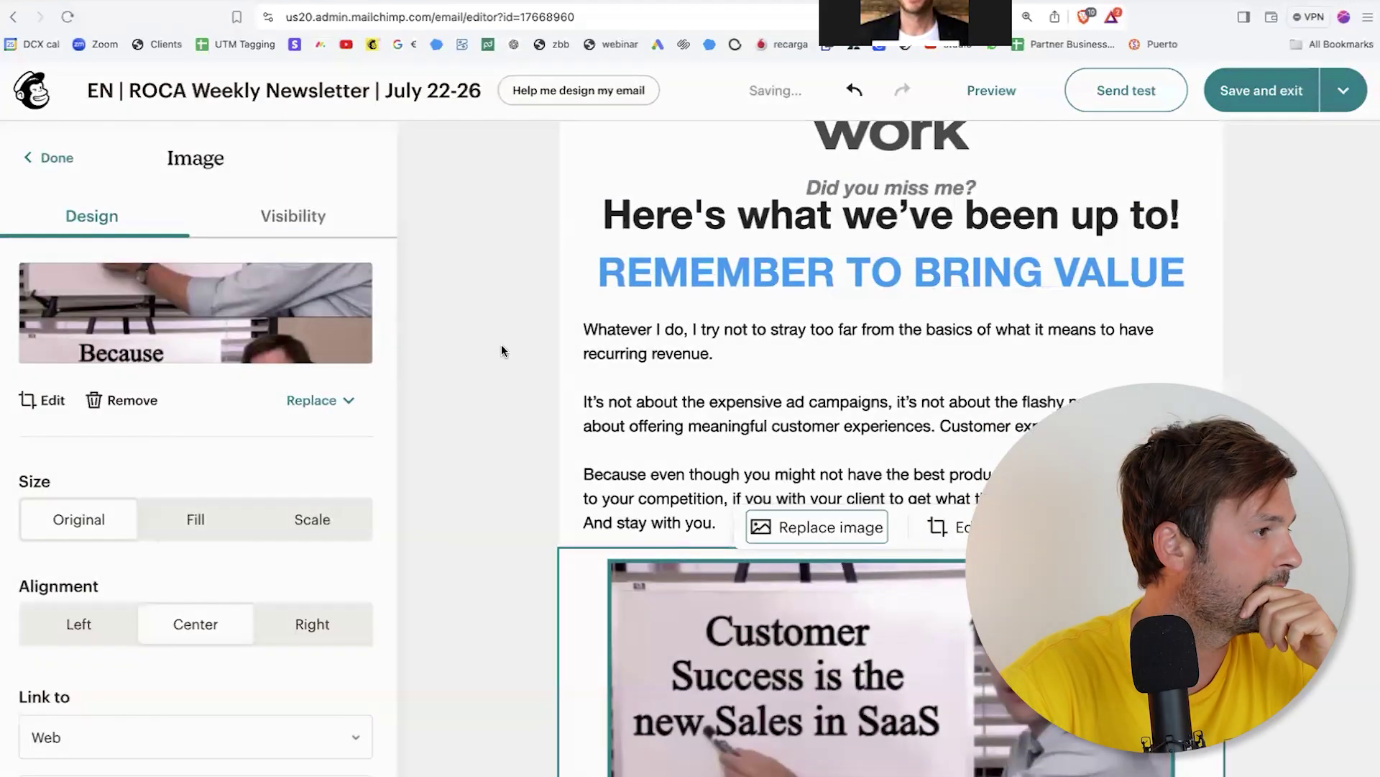
left_click(1232, 219)
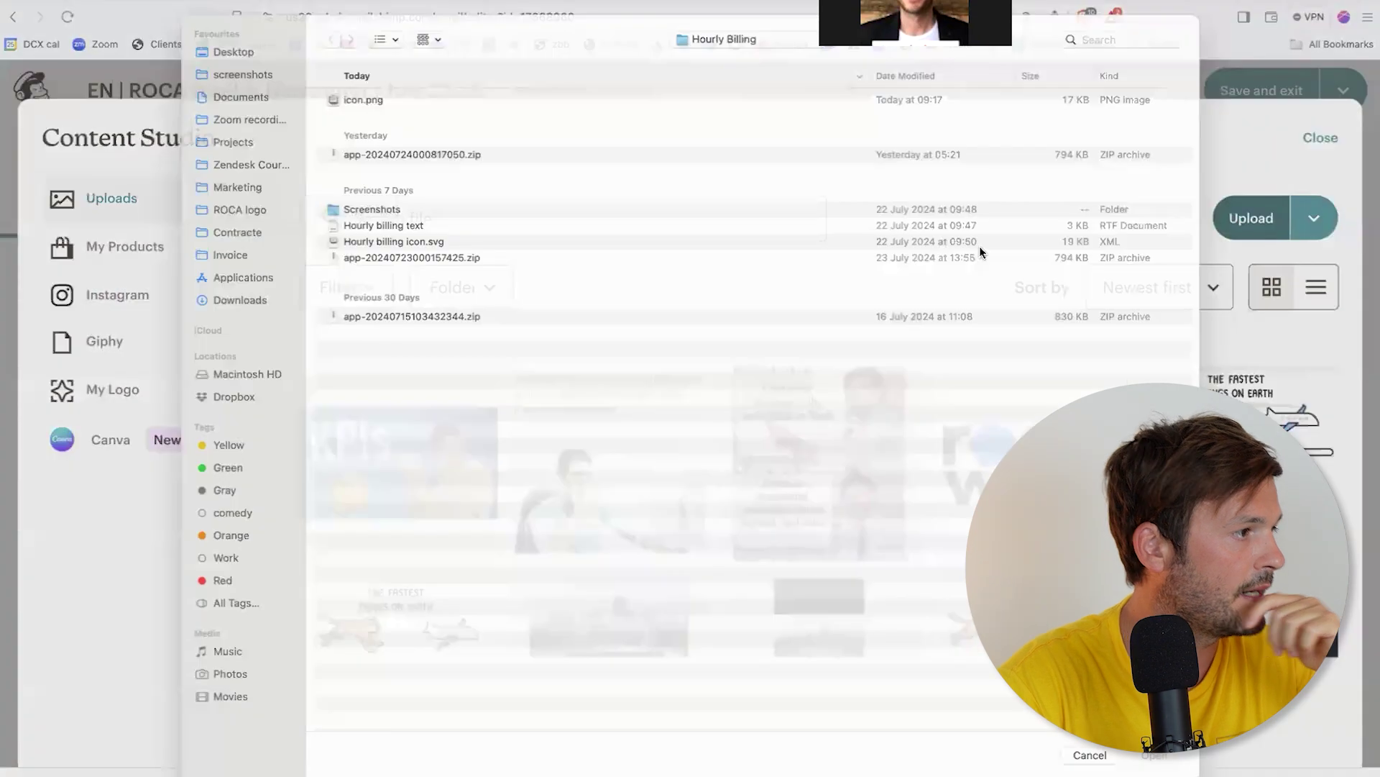
left_click(239, 315)
left_click(413, 187)
double_click(414, 185)
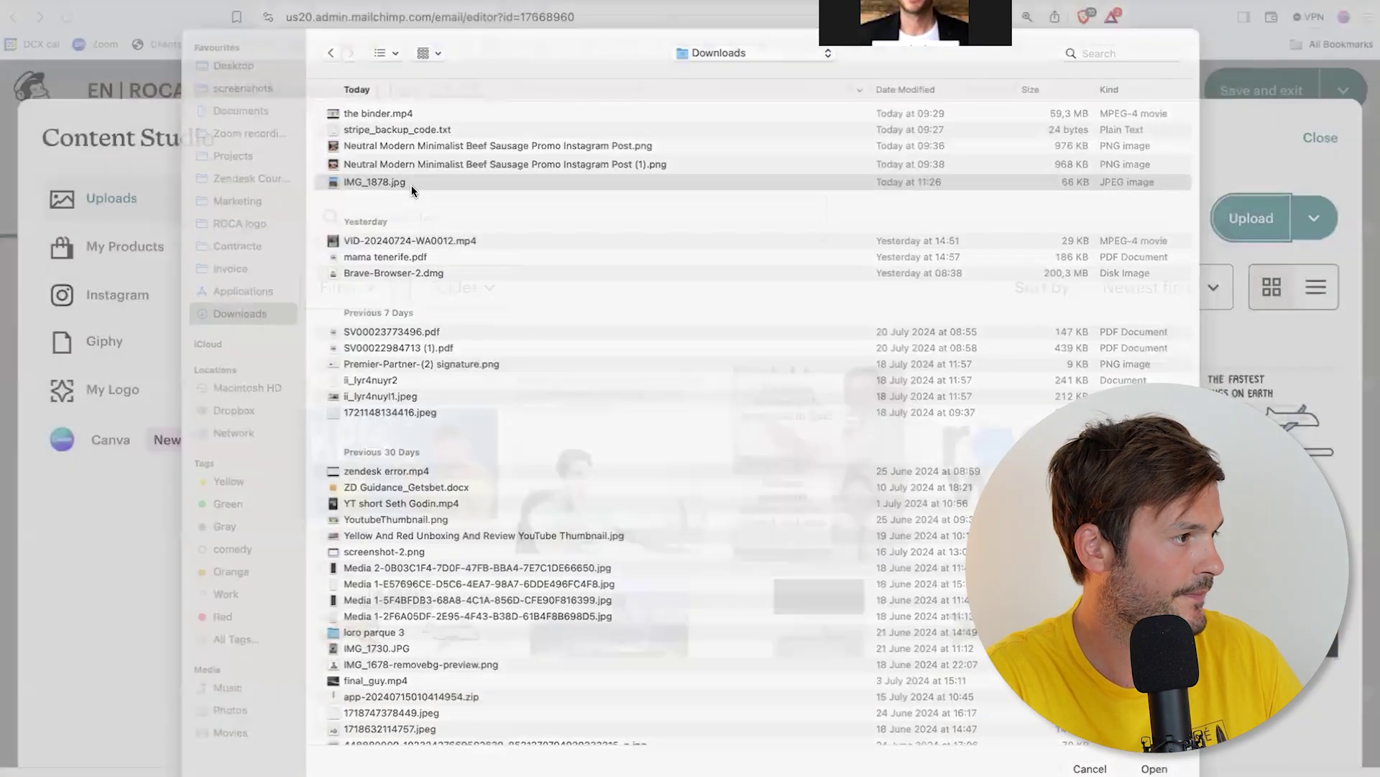
scroll(933, 449, "down", 5)
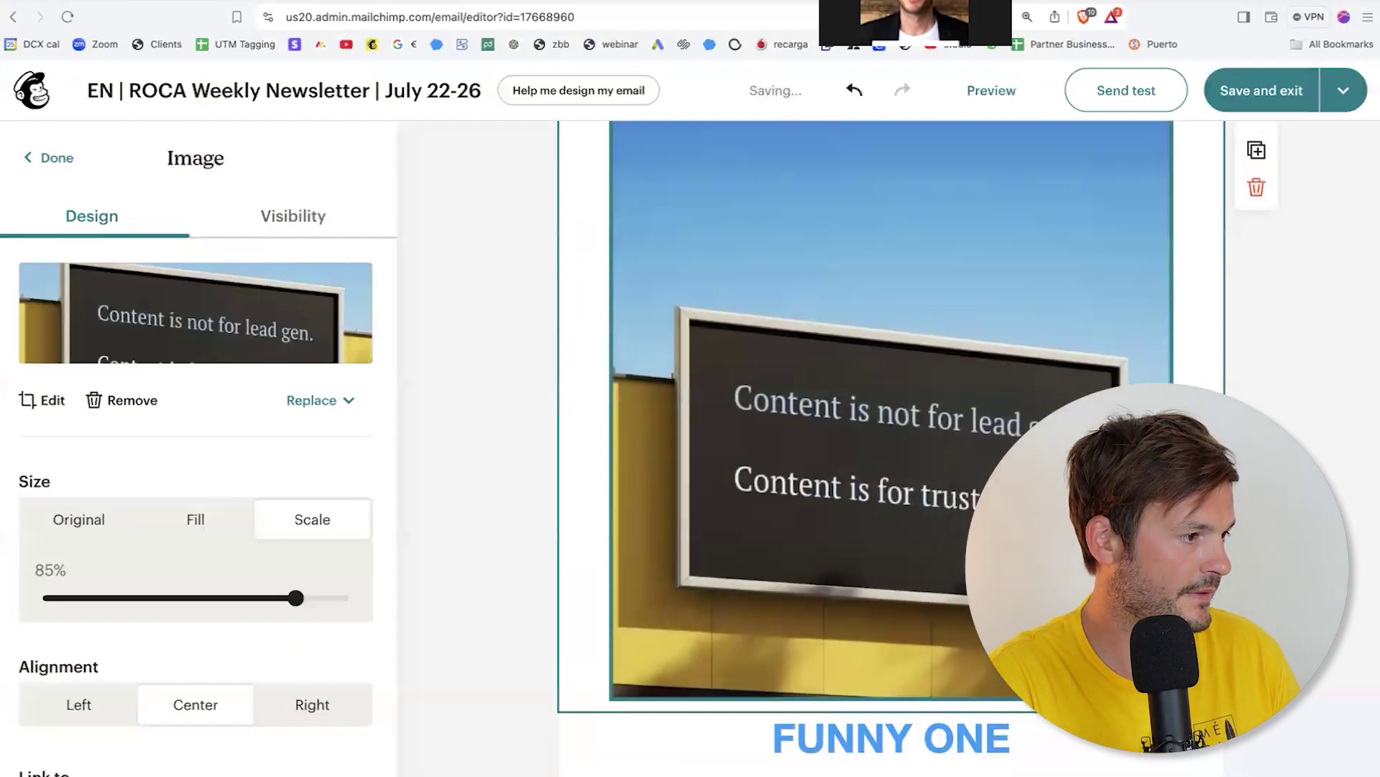
scroll(933, 449, "up", 5)
left_click(884, 219)
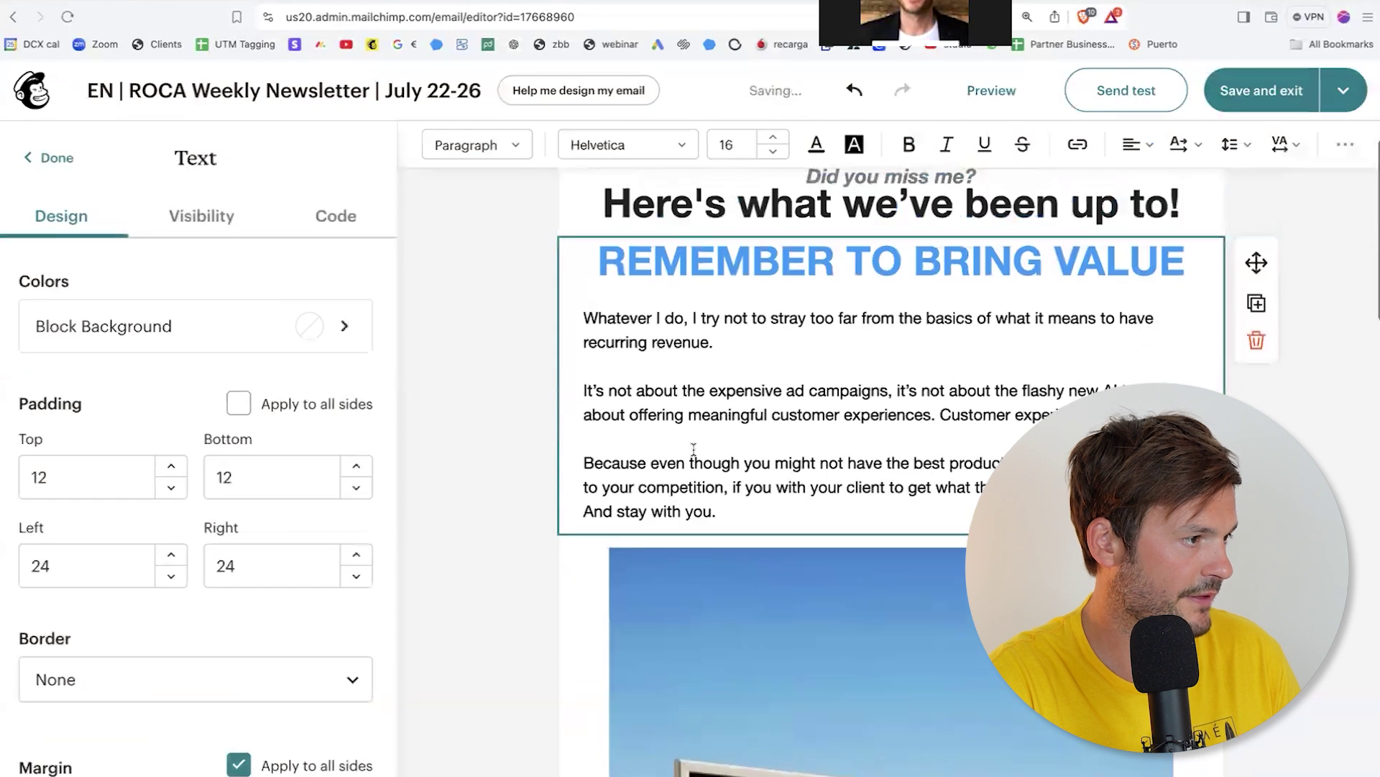
Step: Write the body text: 'Don't try to take take take, but try to give give give. This would make a better world.'
type("Don't try to t")
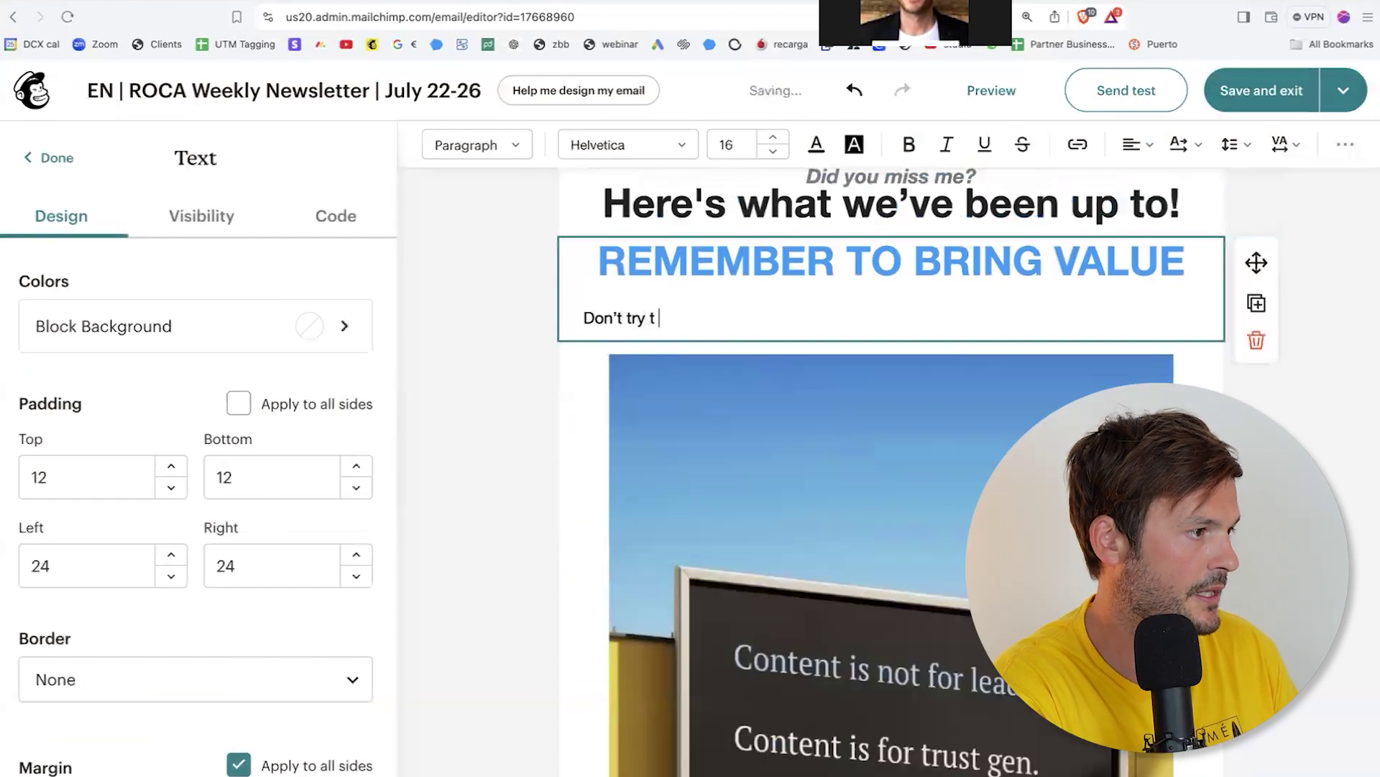
type("ake take")
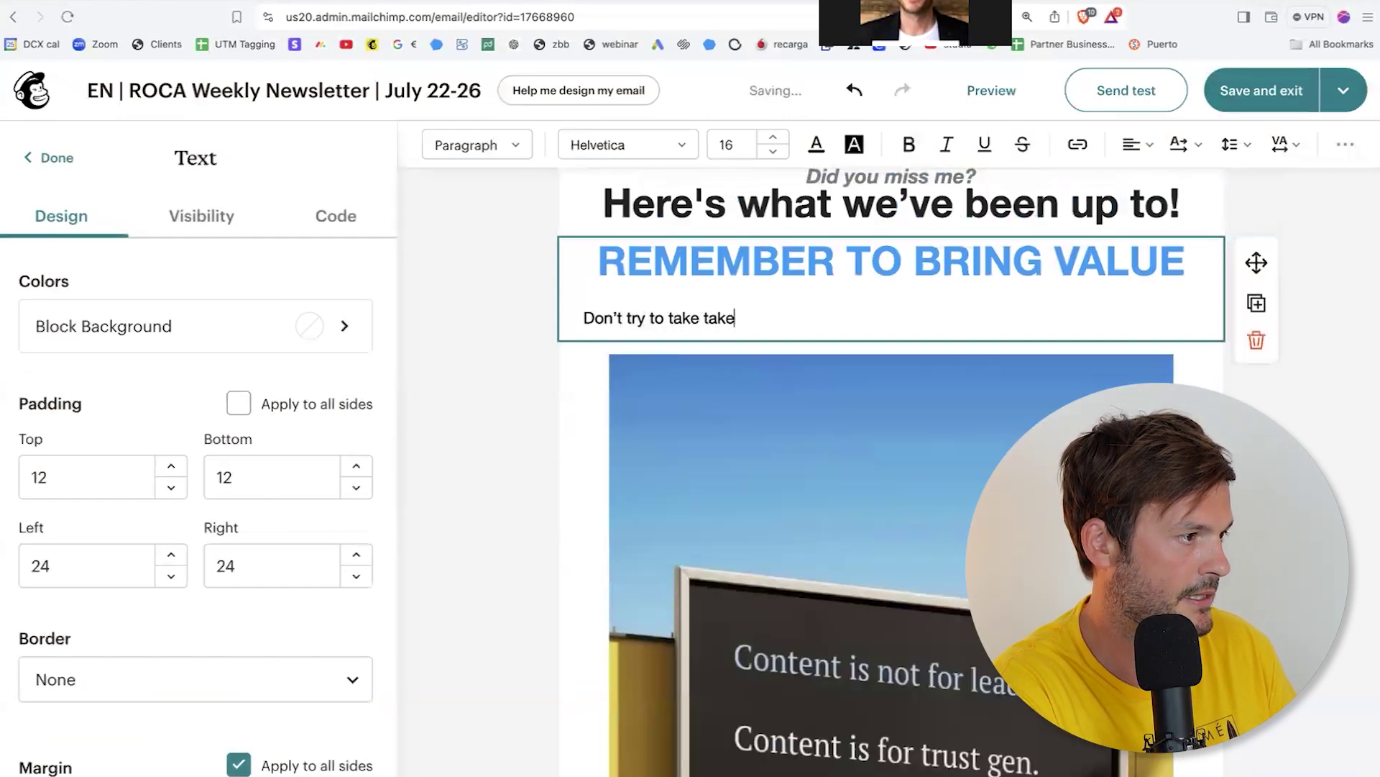
type(" take, but tr")
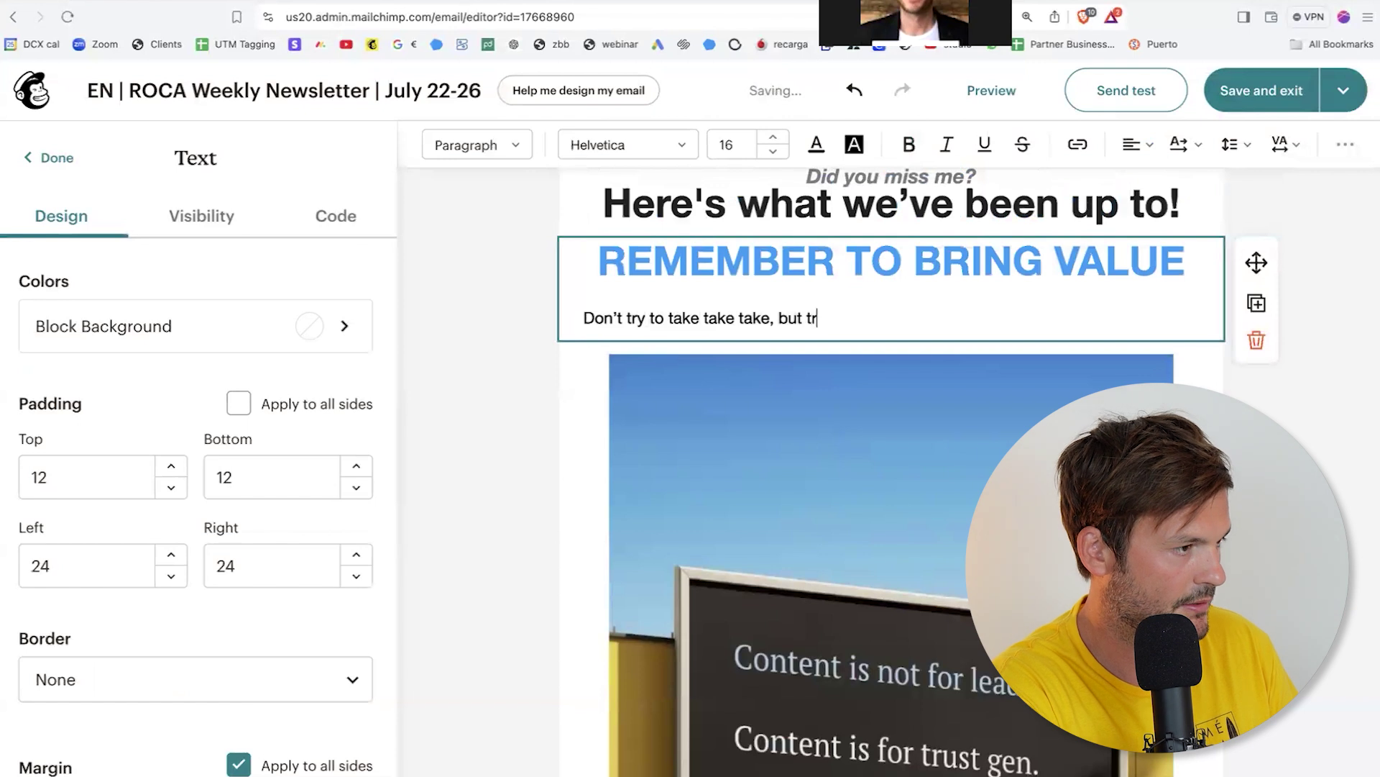
type("y to give ")
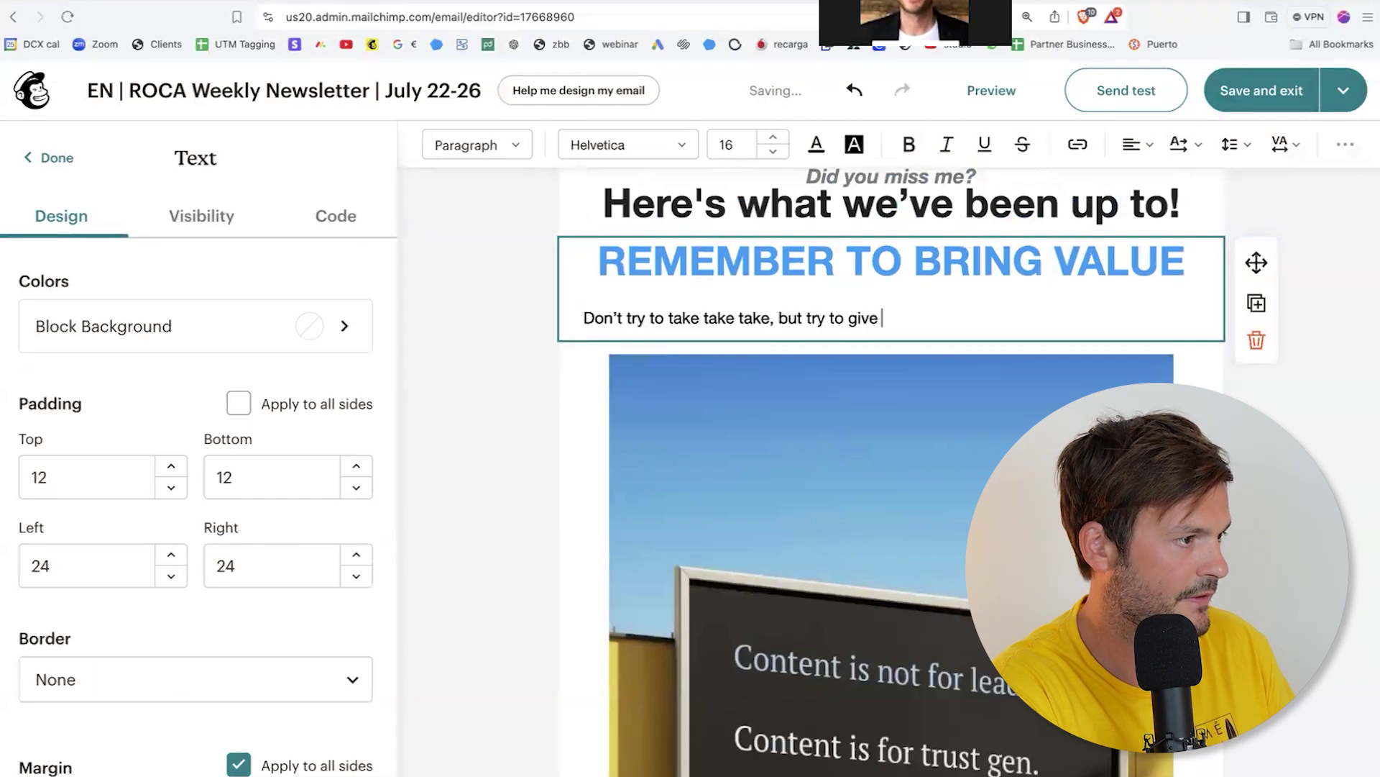
type("give give. This w")
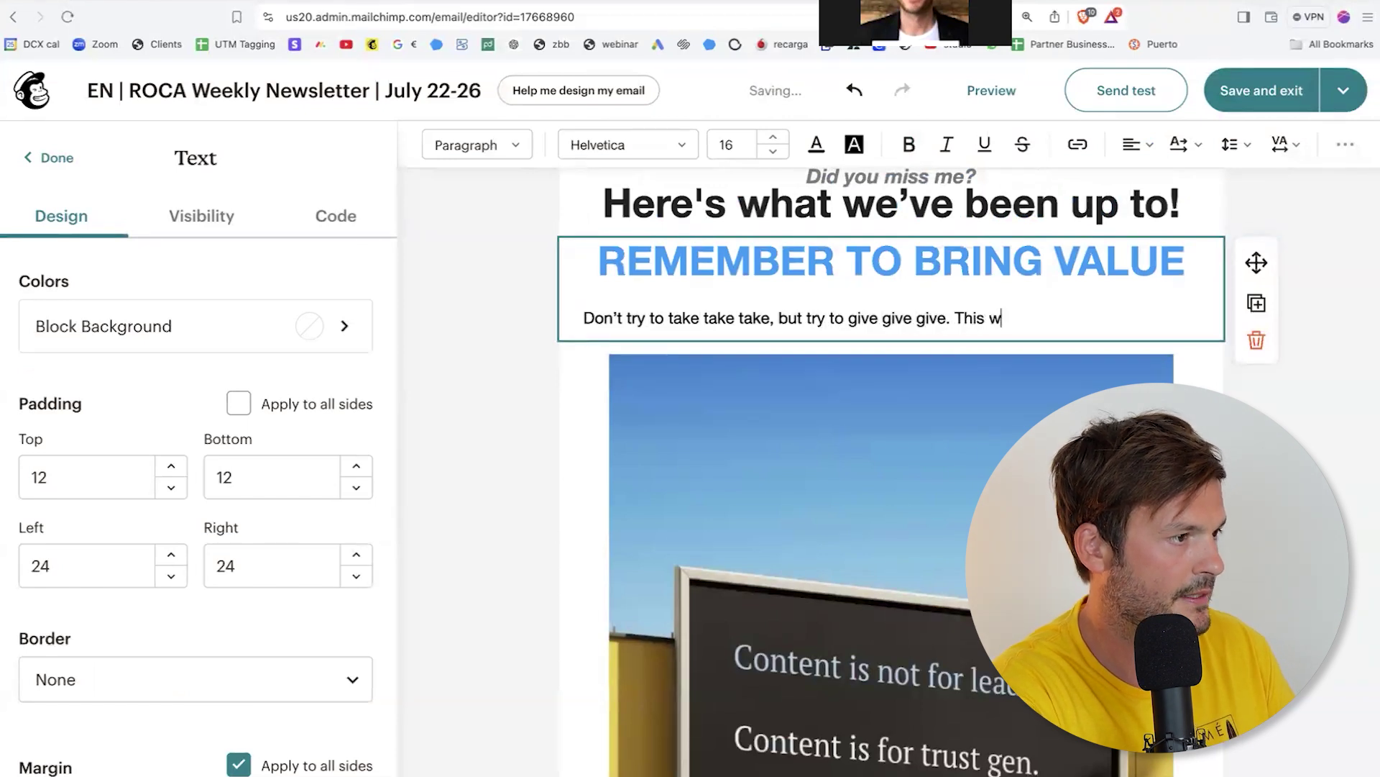
type("ould make a better world.")
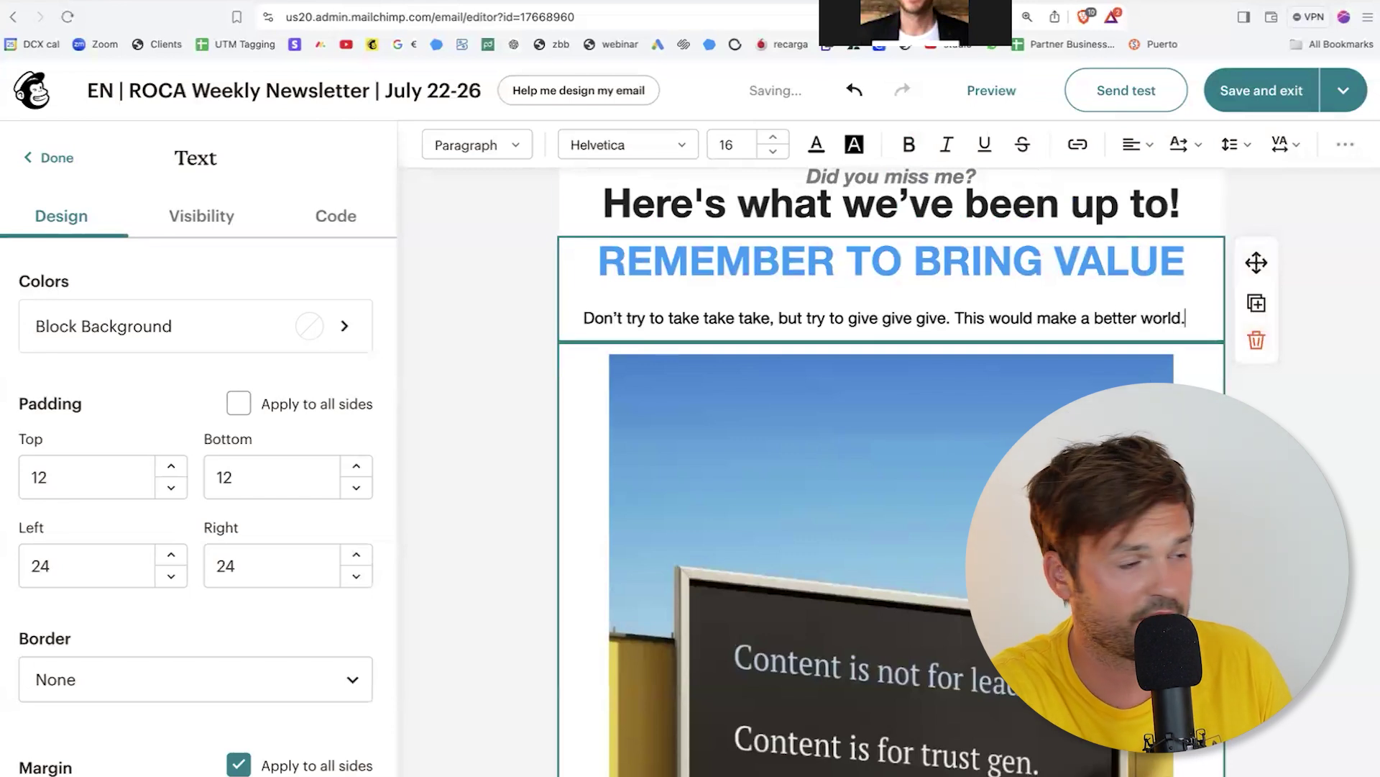
scroll(892, 471, "down", 6)
scroll(892, 471, "up", 4)
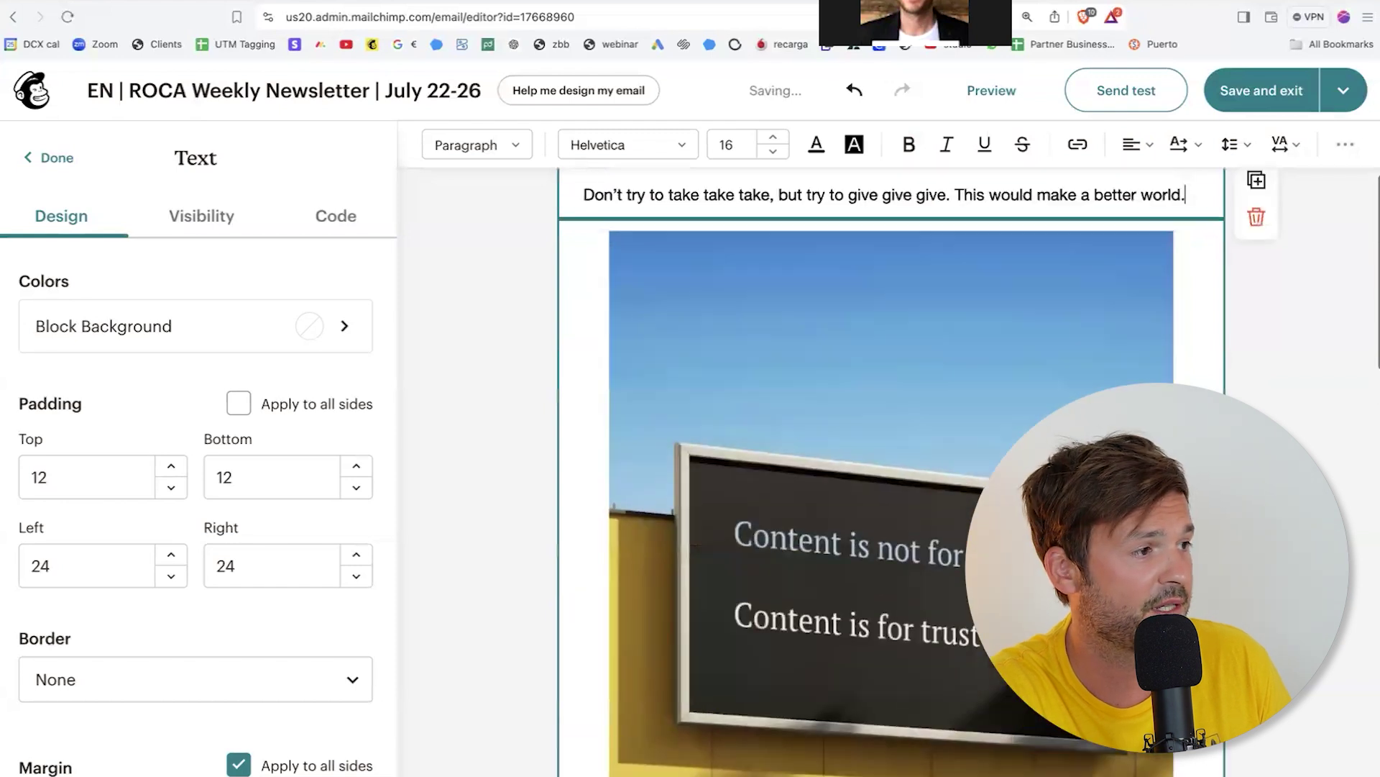
left_click(899, 333)
Step: Crop the billboard photo from the top to remove most of the sky, and save
left_click(990, 202)
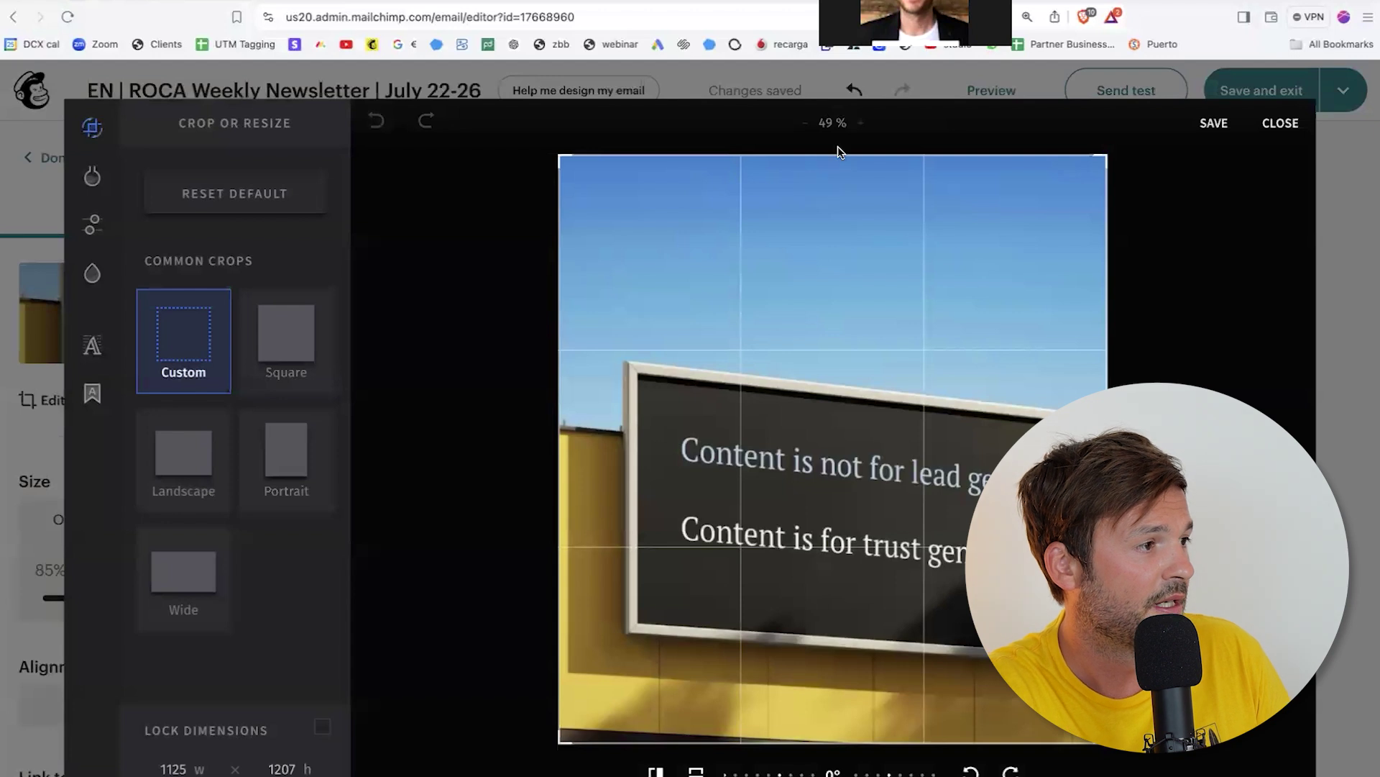
left_click_drag(1101, 160, 1103, 265)
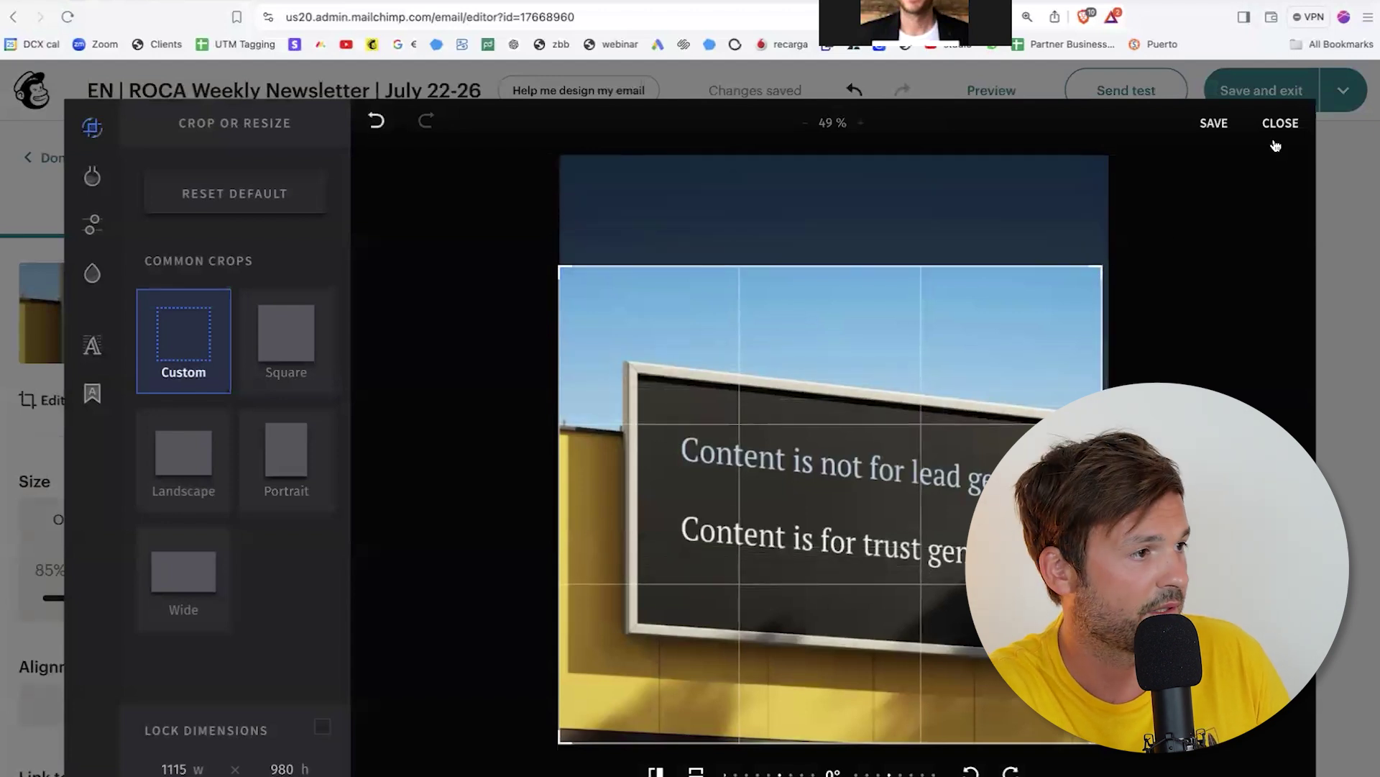
left_click(1215, 127)
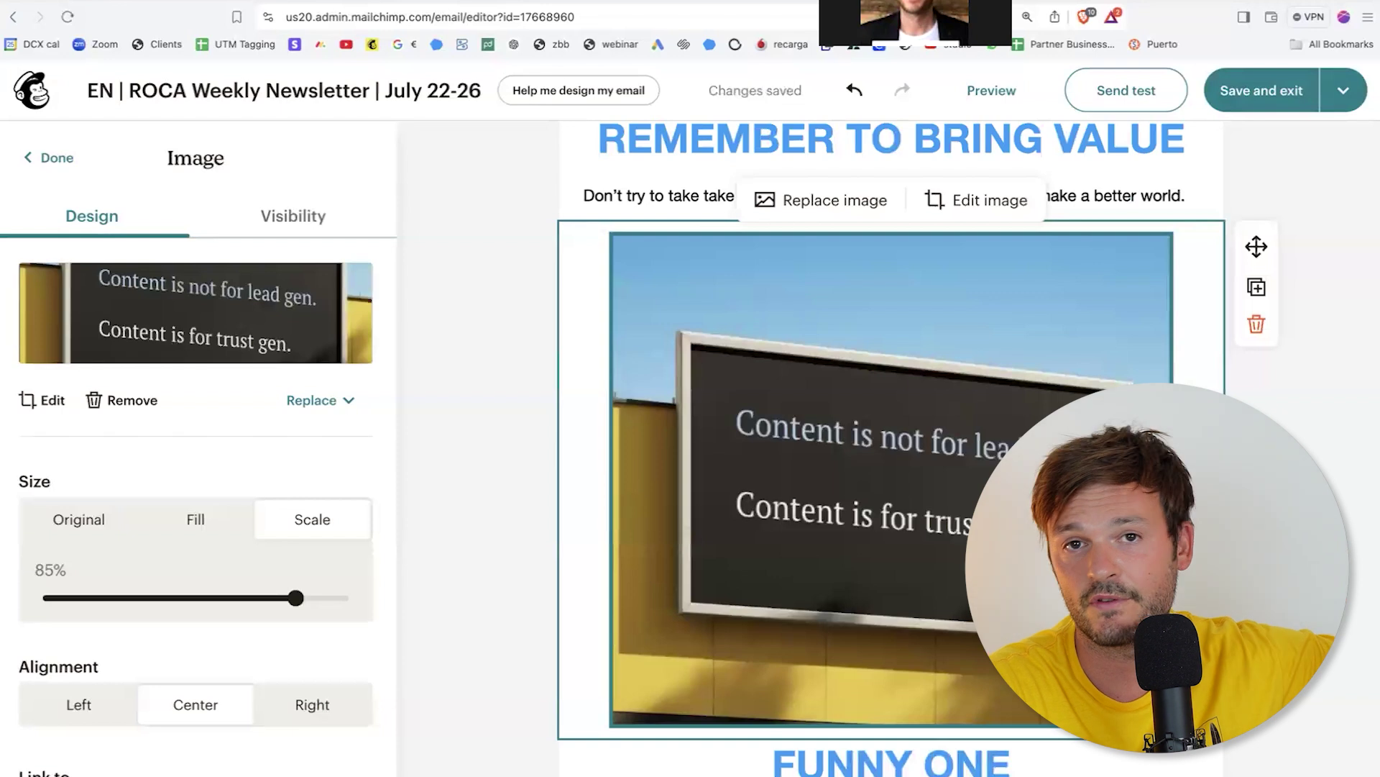
scroll(891, 445, "down", 6)
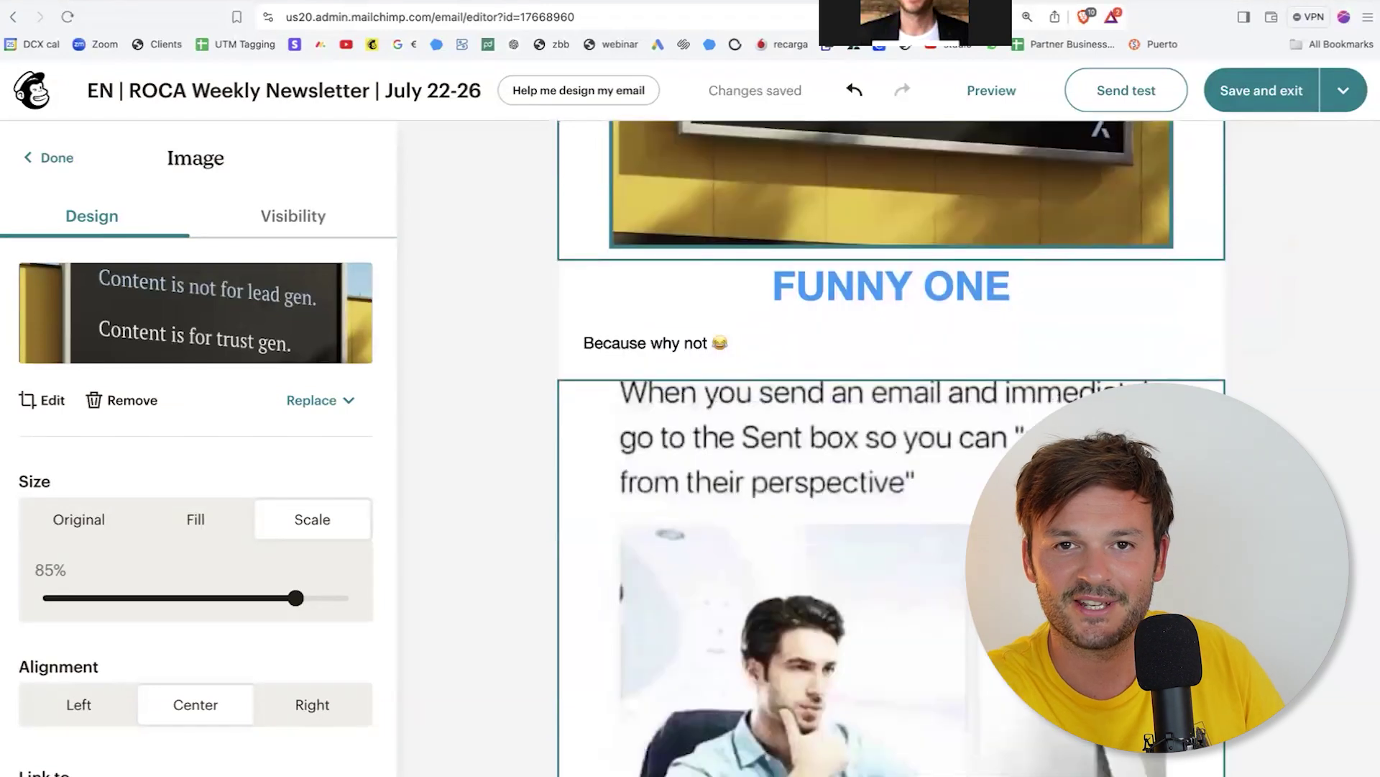
scroll(891, 445, "up", 2)
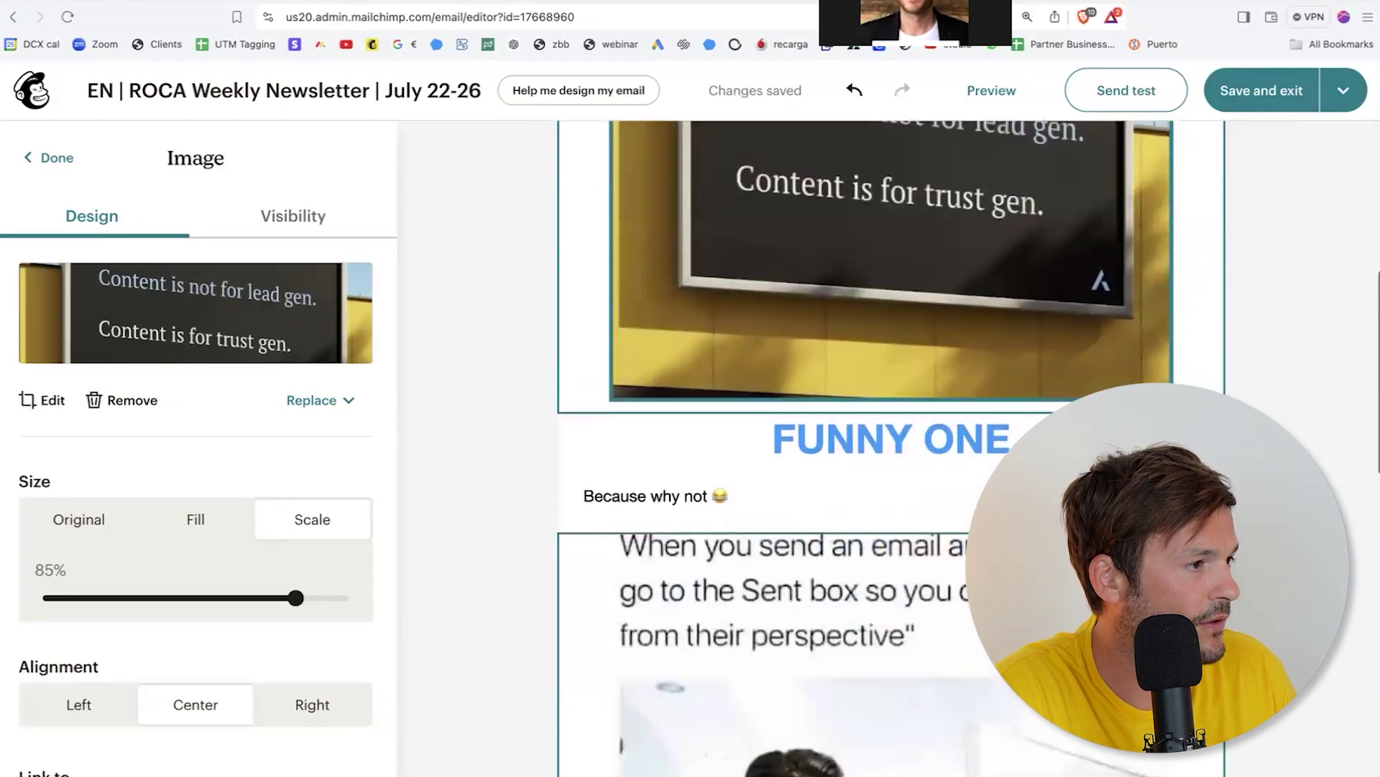
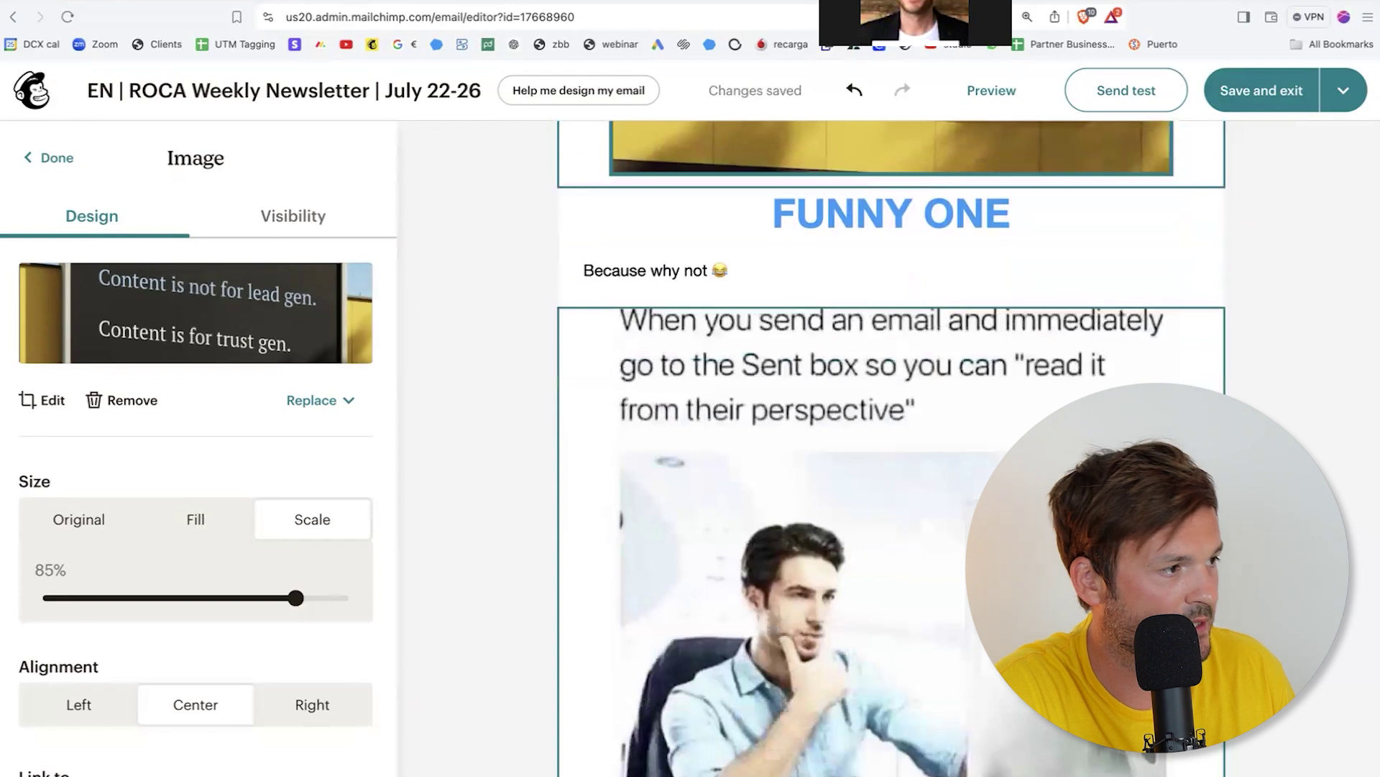
Step: In Slack's #newsletter channel, follow the shared LinkedIn post link, turning off the leave-Slack warning
left_click(413, 394)
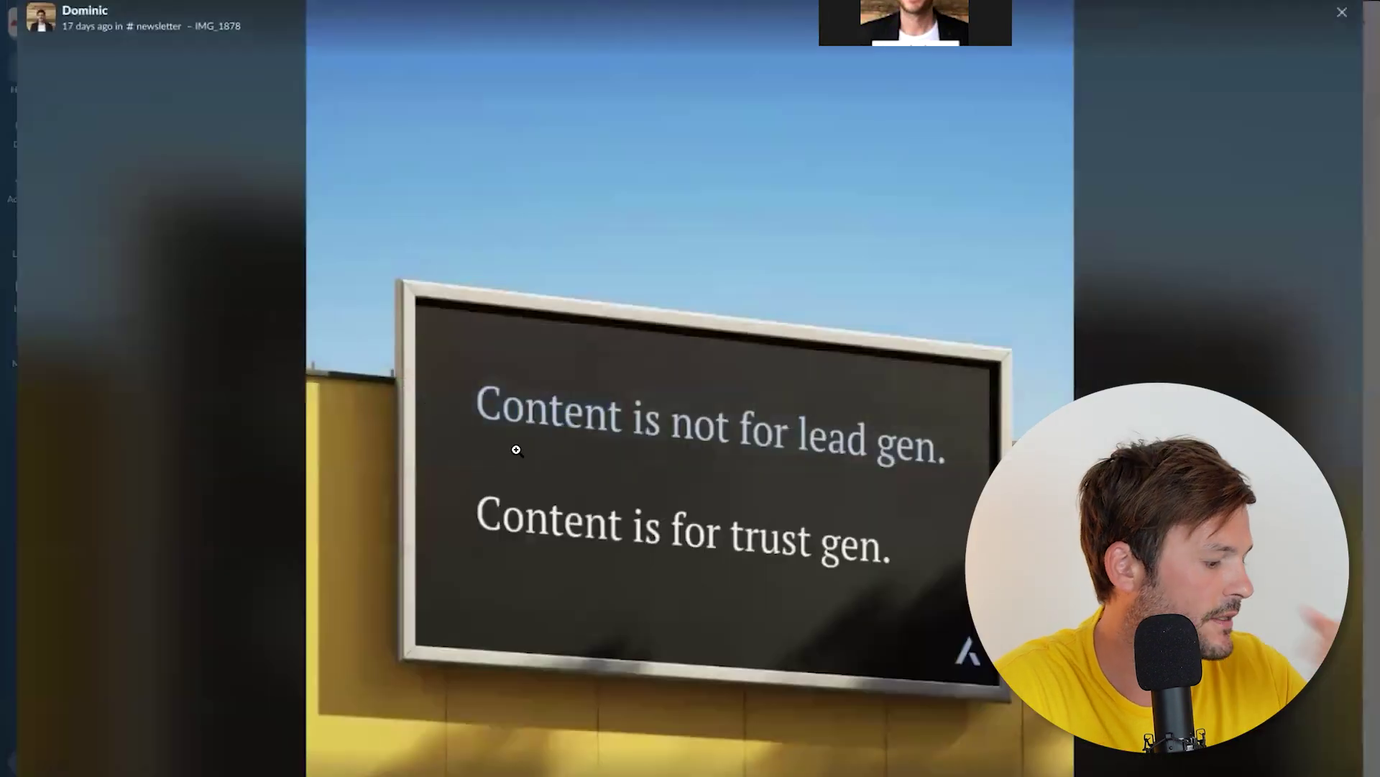
left_click(1341, 12)
scroll(737, 402, "down", 3)
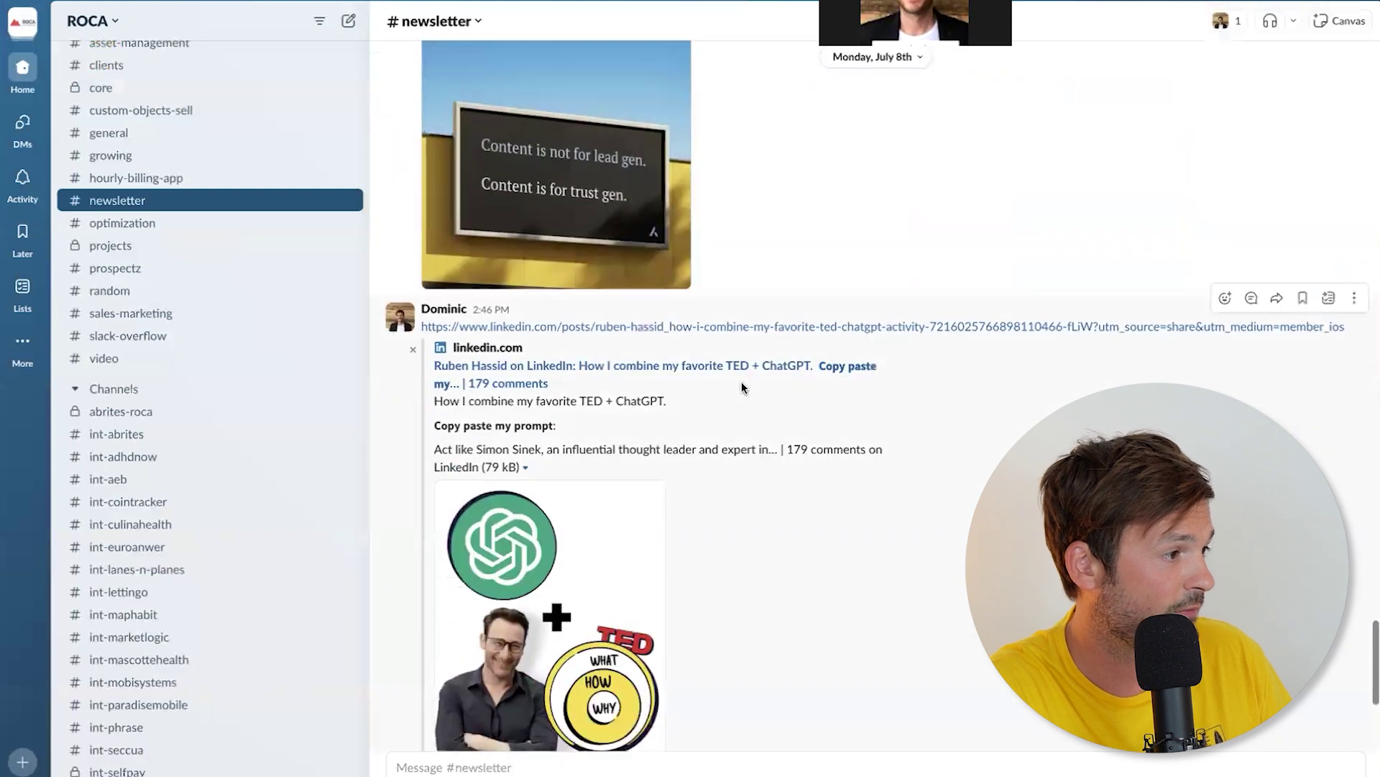
scroll(767, 386, "down", 5)
scroll(765, 387, "up", 5)
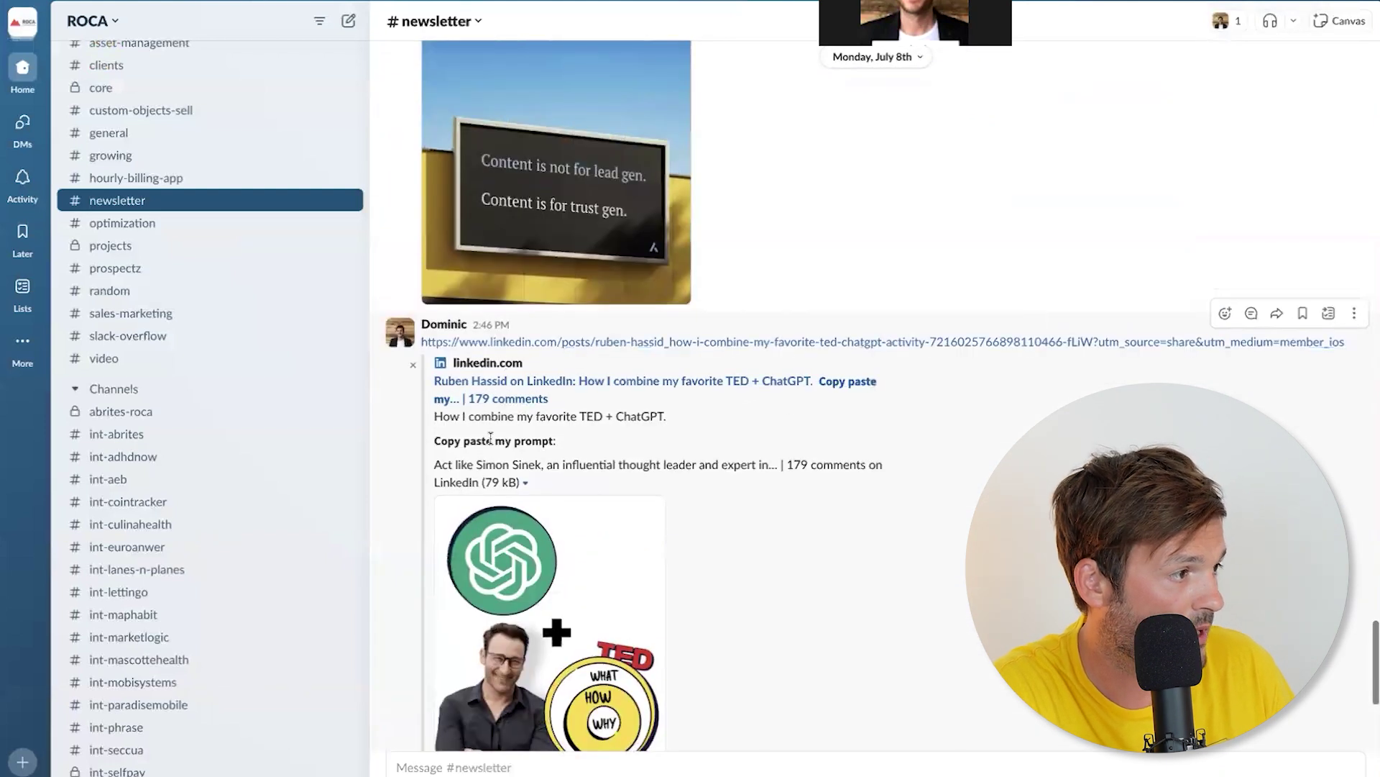
left_click(631, 387)
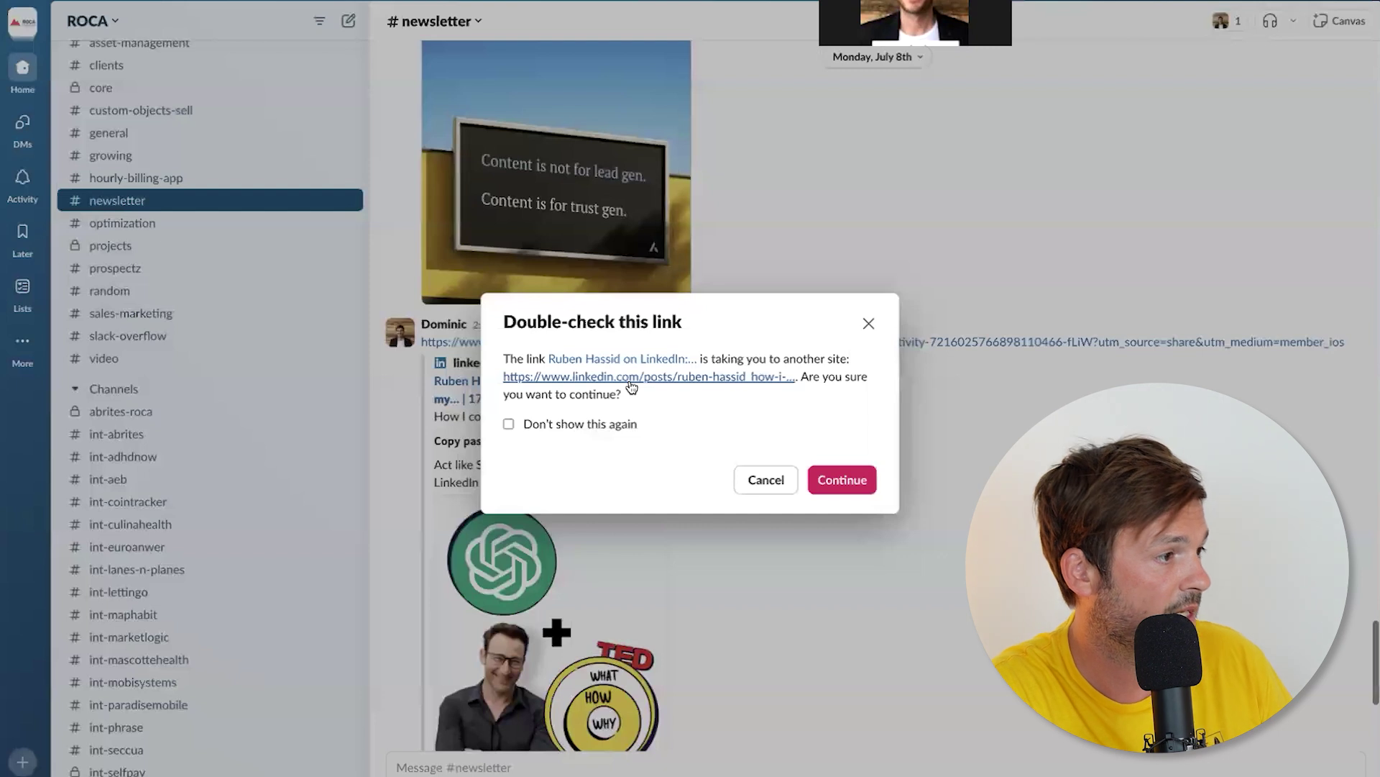
left_click(597, 428)
left_click(836, 471)
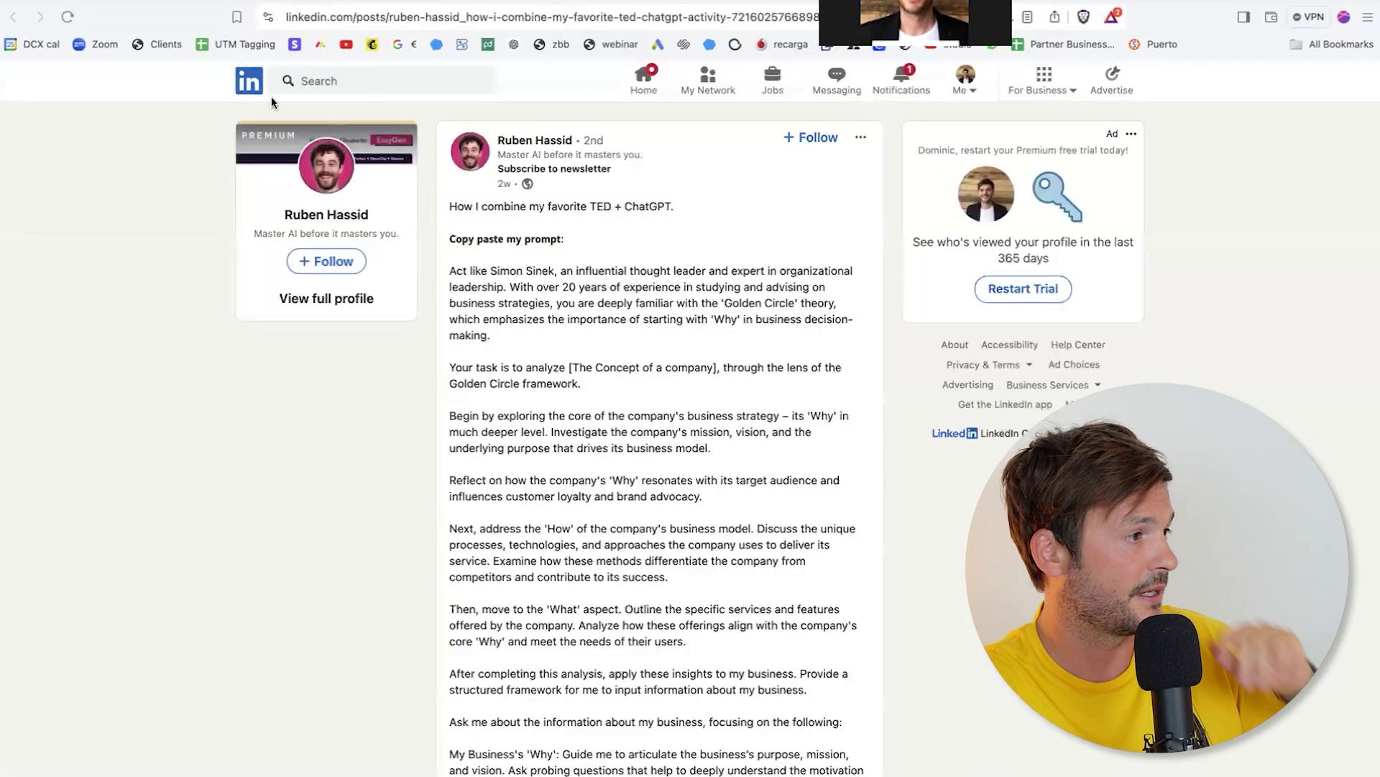
Step: Copy the LinkedIn post's title and prompt text, and save its ChatGPT + TED image
left_click_drag(450, 206, 694, 202)
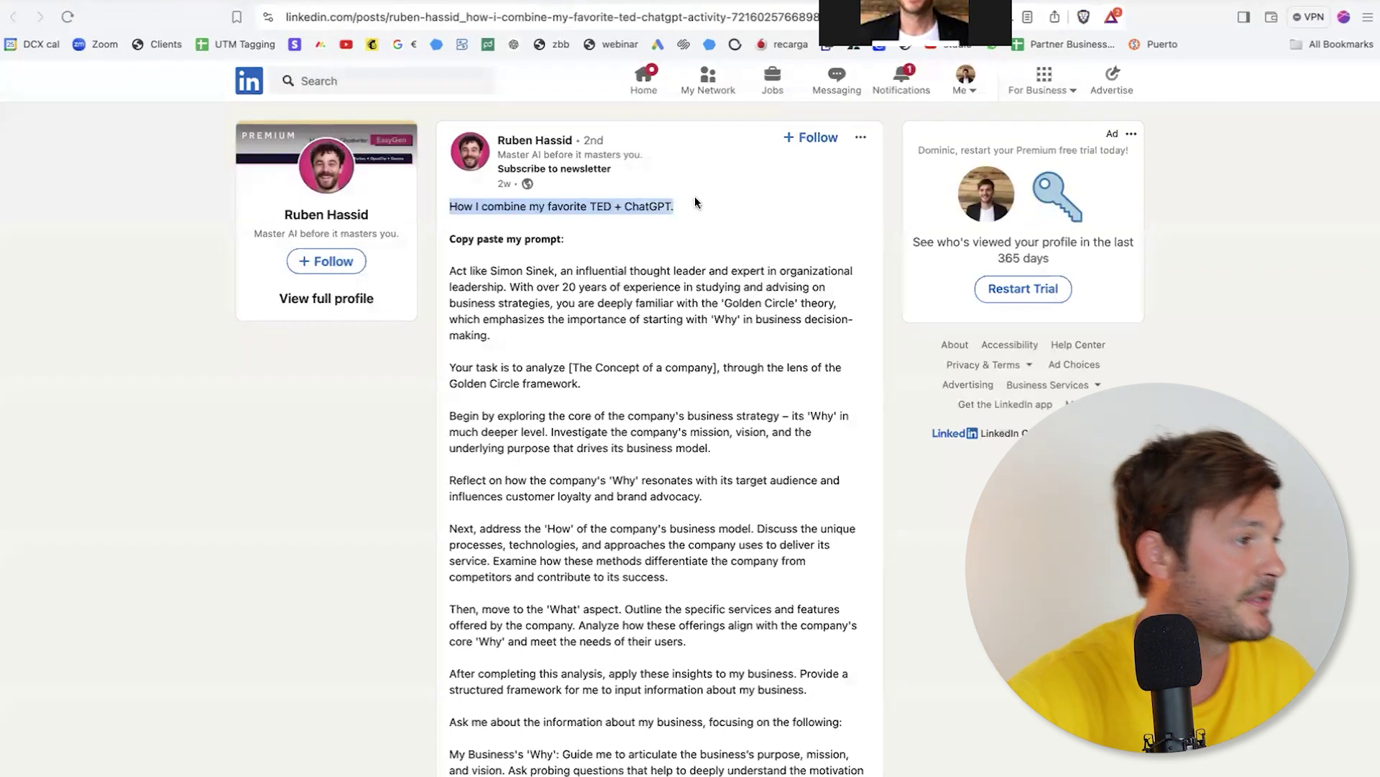
left_click_drag(450, 239, 630, 239)
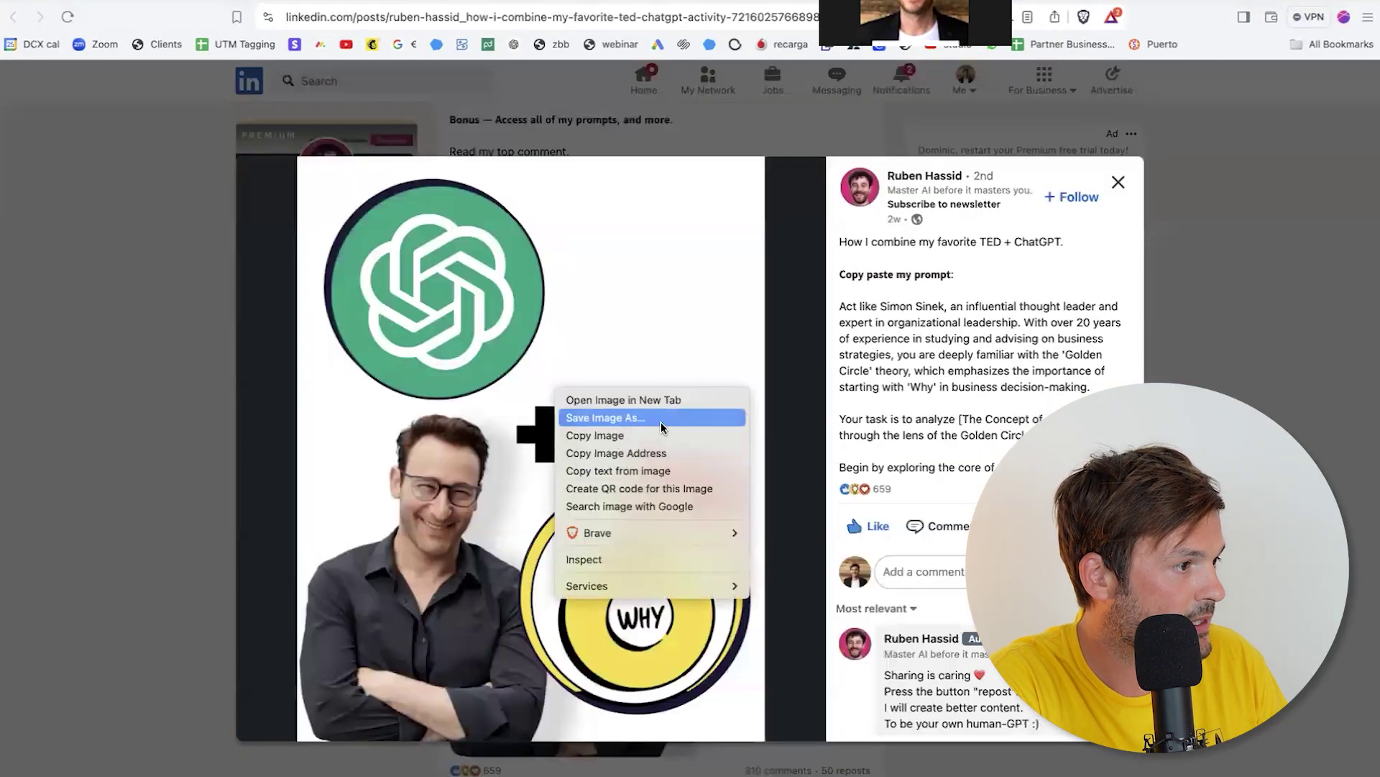
key("Escape")
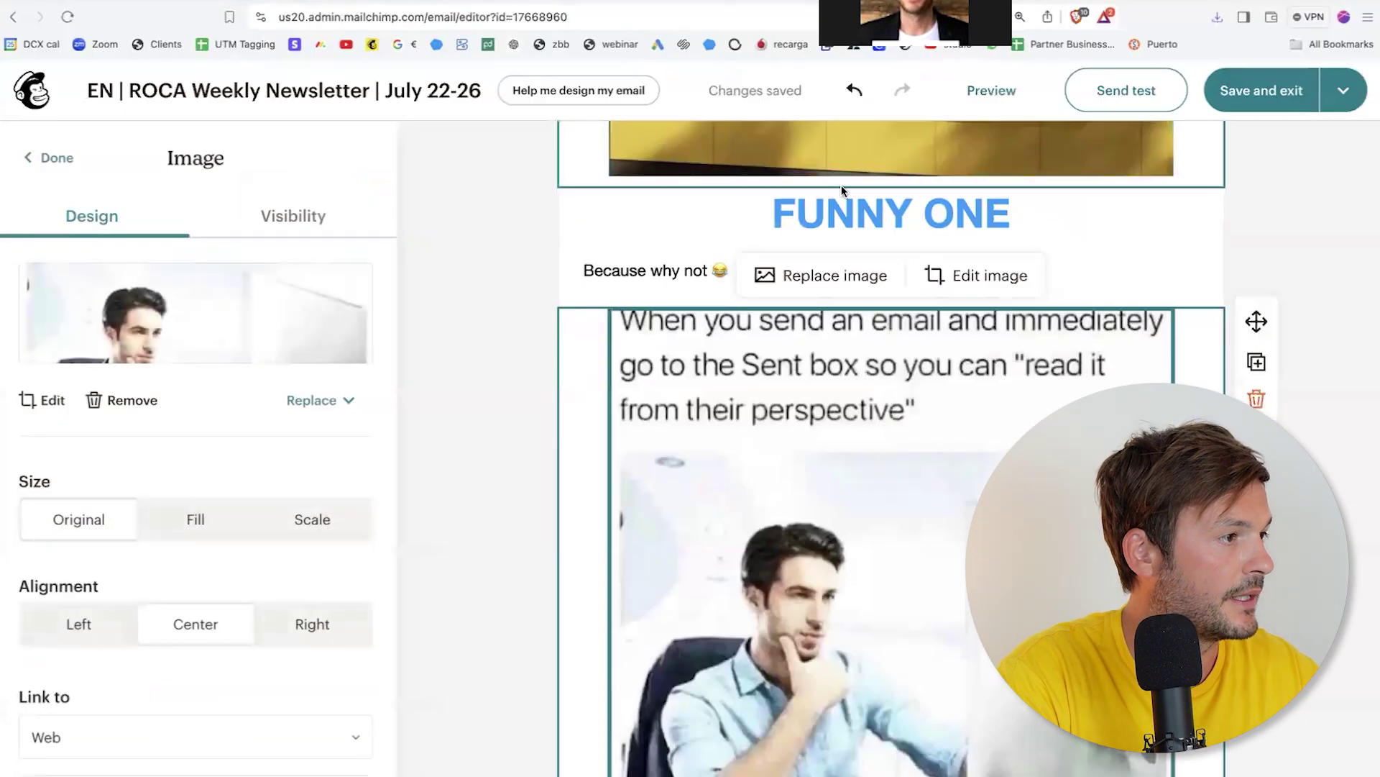
left_click(886, 223)
Step: Retitle FUNNY ONE to 'PROMPT LIKE A PRO' and paste the prompt description plus 'See the whole post here or click the image below.'
triple_click(885, 223)
type("PROMPT LIKE A PRO")
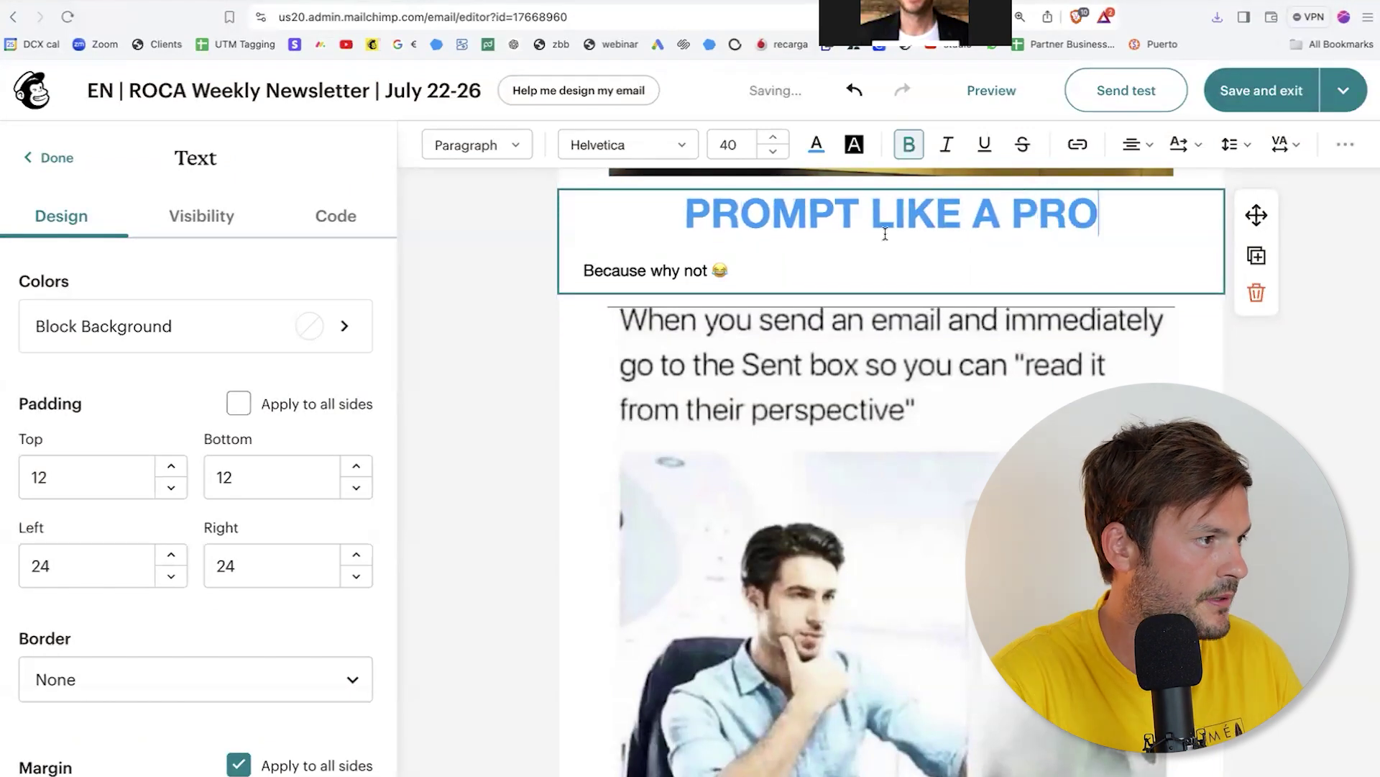
triple_click(746, 265)
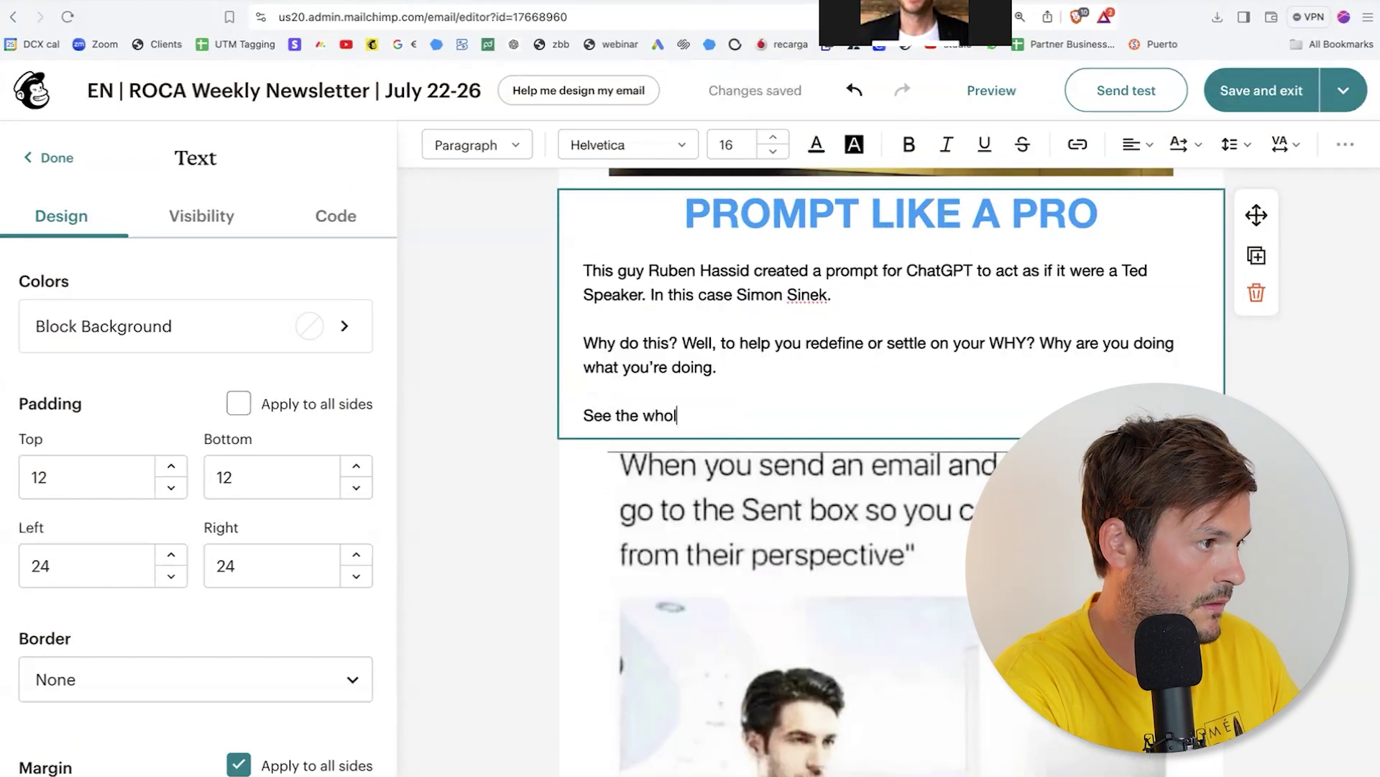
Step: Replace the meme with the saved ChatGPT + TED image uploaded from the computer
left_click(880, 432)
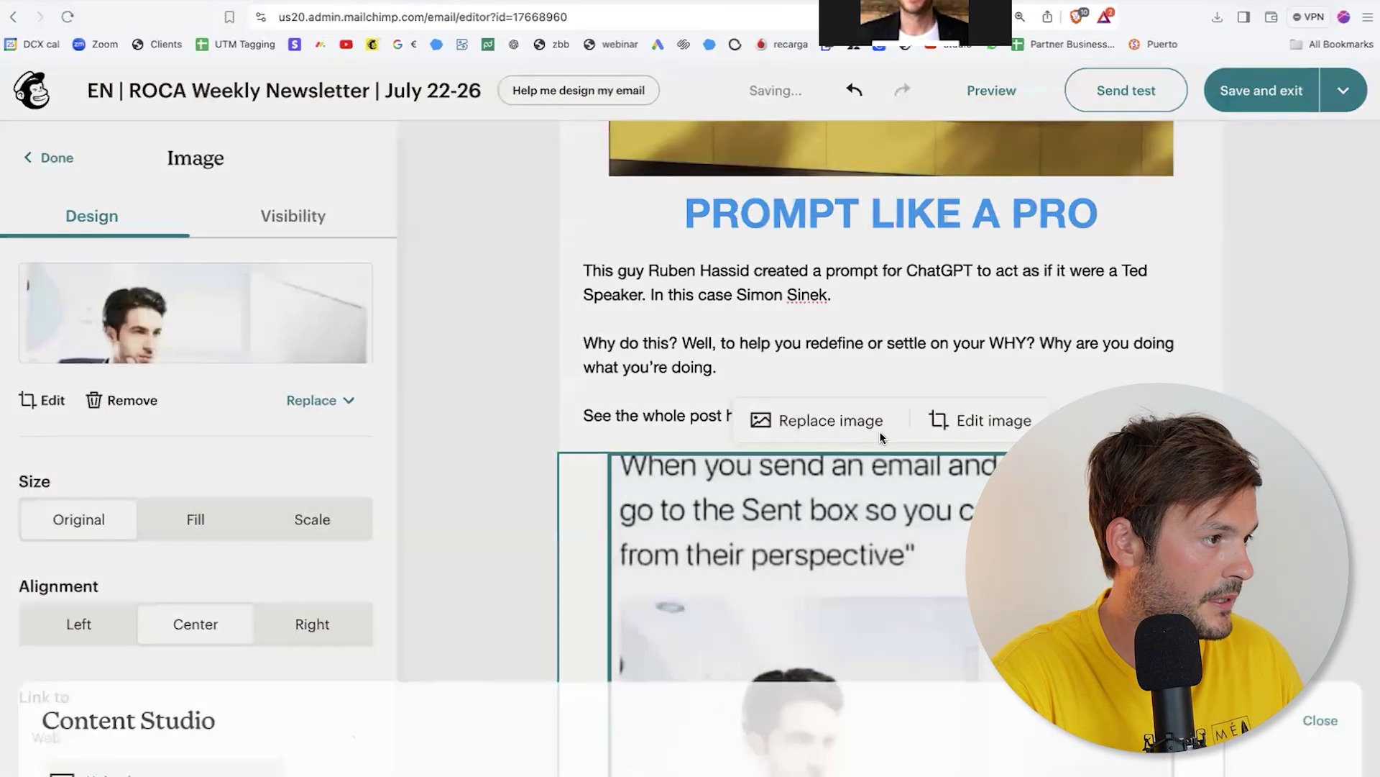
left_click(1229, 221)
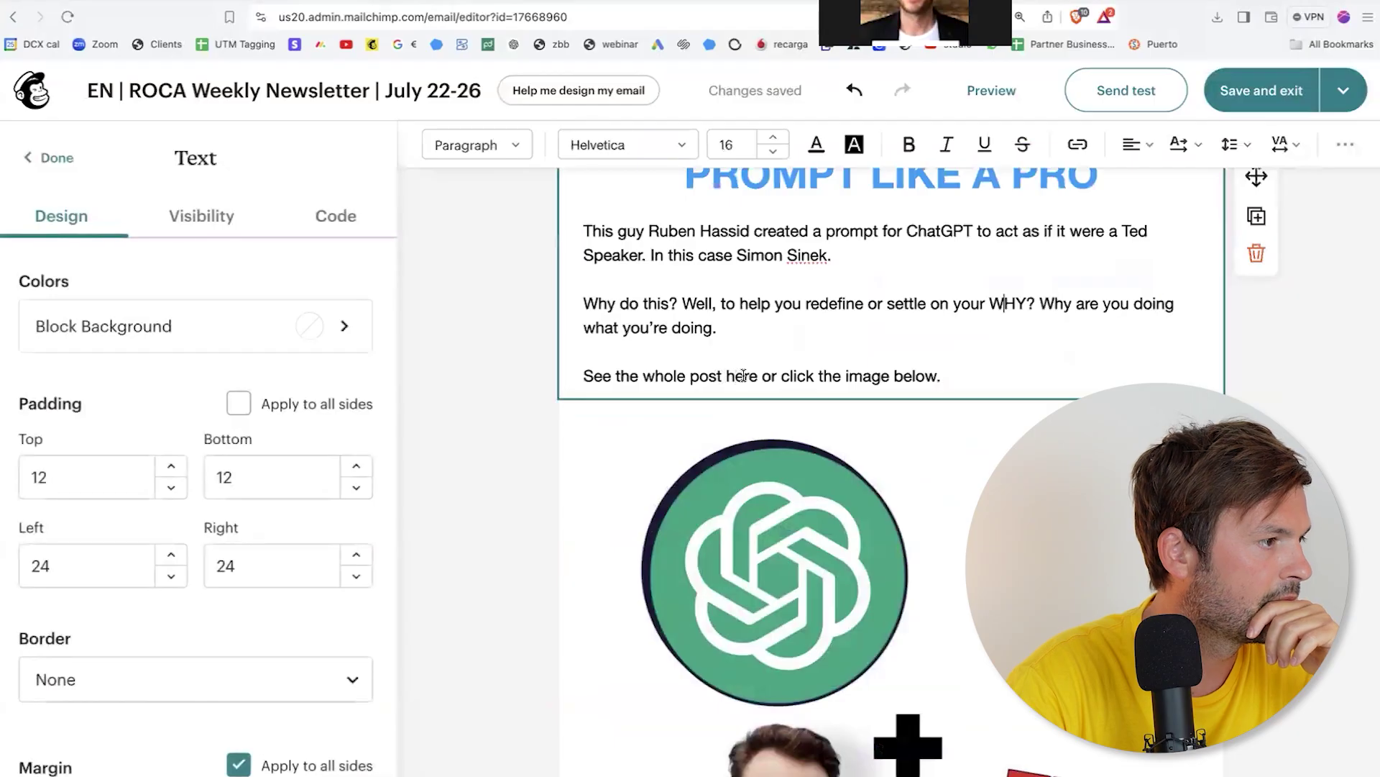
double_click(743, 375)
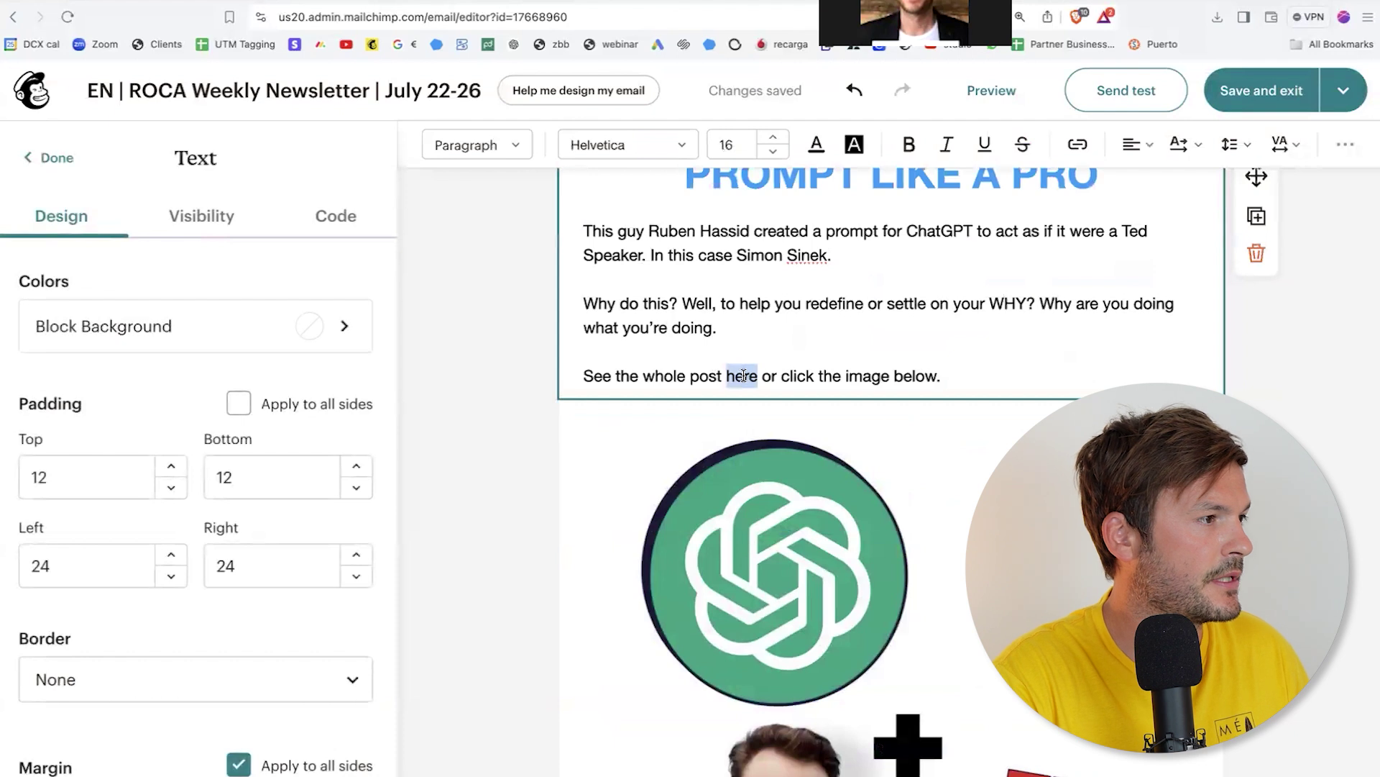
Step: Link both the word 'here' and the ChatGPT + TED image to the LinkedIn post
left_click(1078, 146)
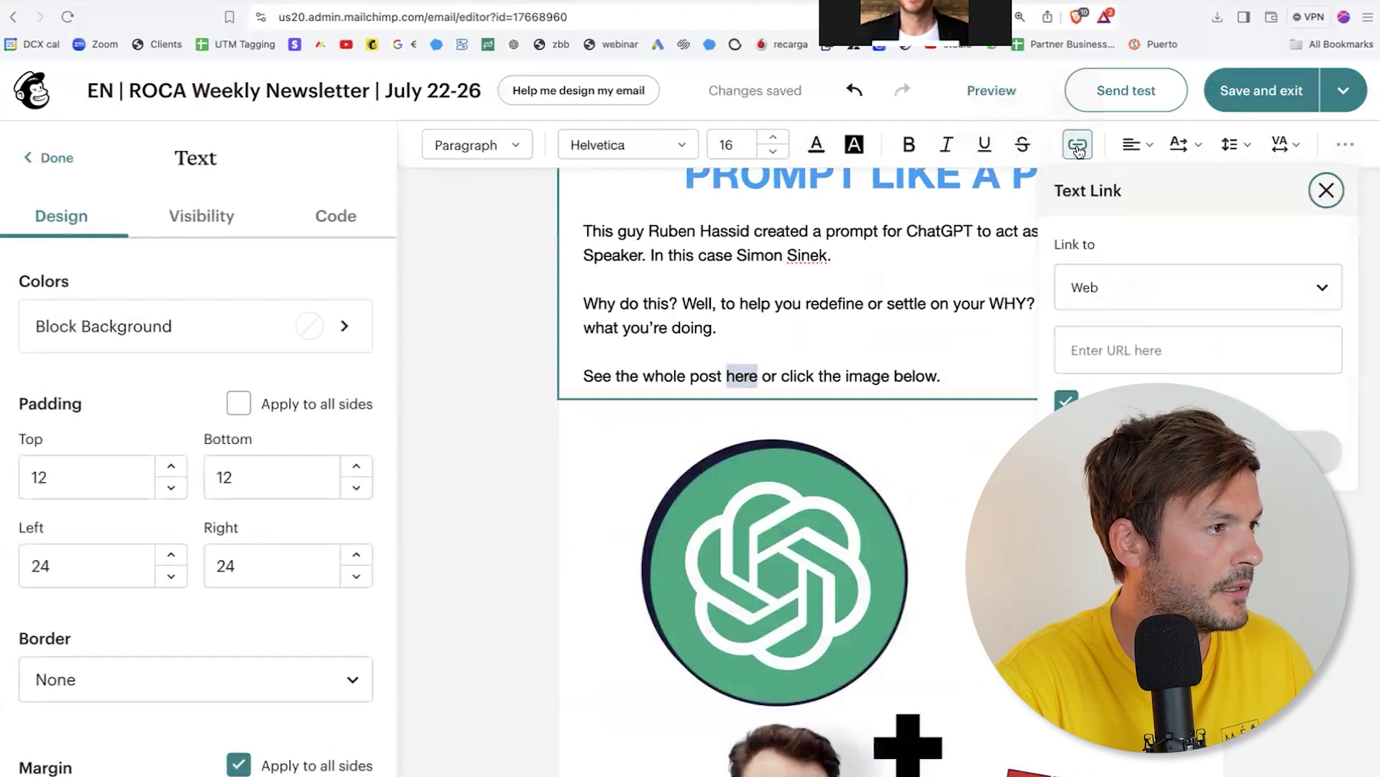
left_click(1115, 350)
key("ctrl+v")
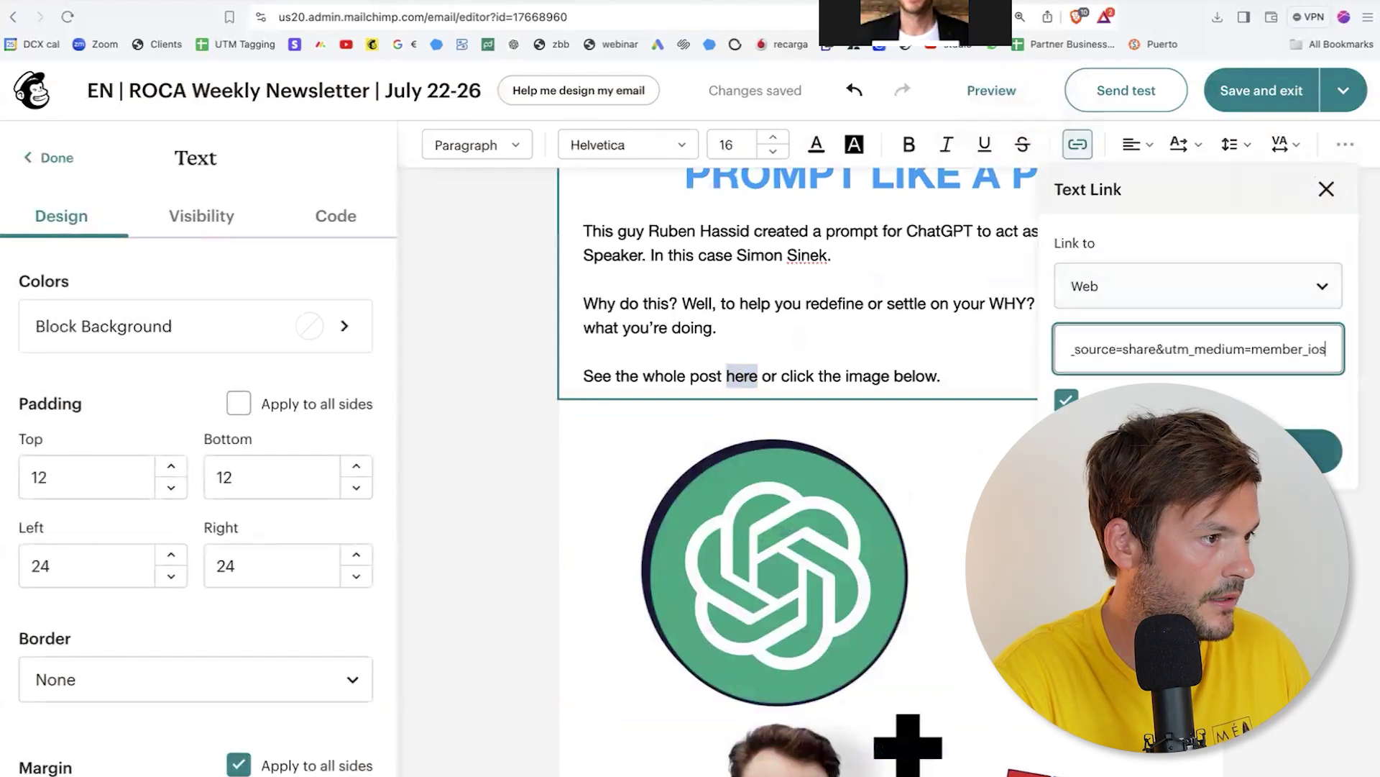
left_click(1195, 453)
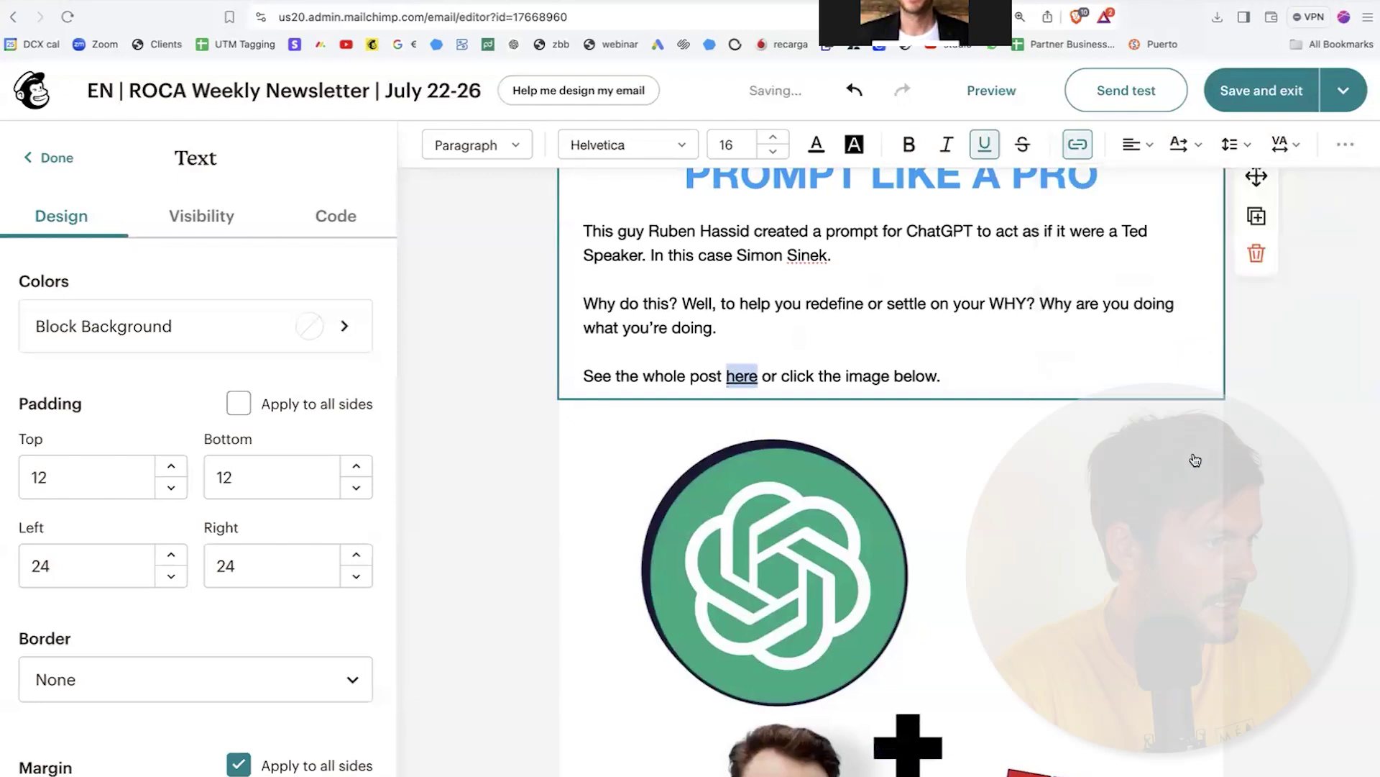
scroll(961, 466, "down", 2)
left_click(934, 471)
scroll(328, 553, "down", 4)
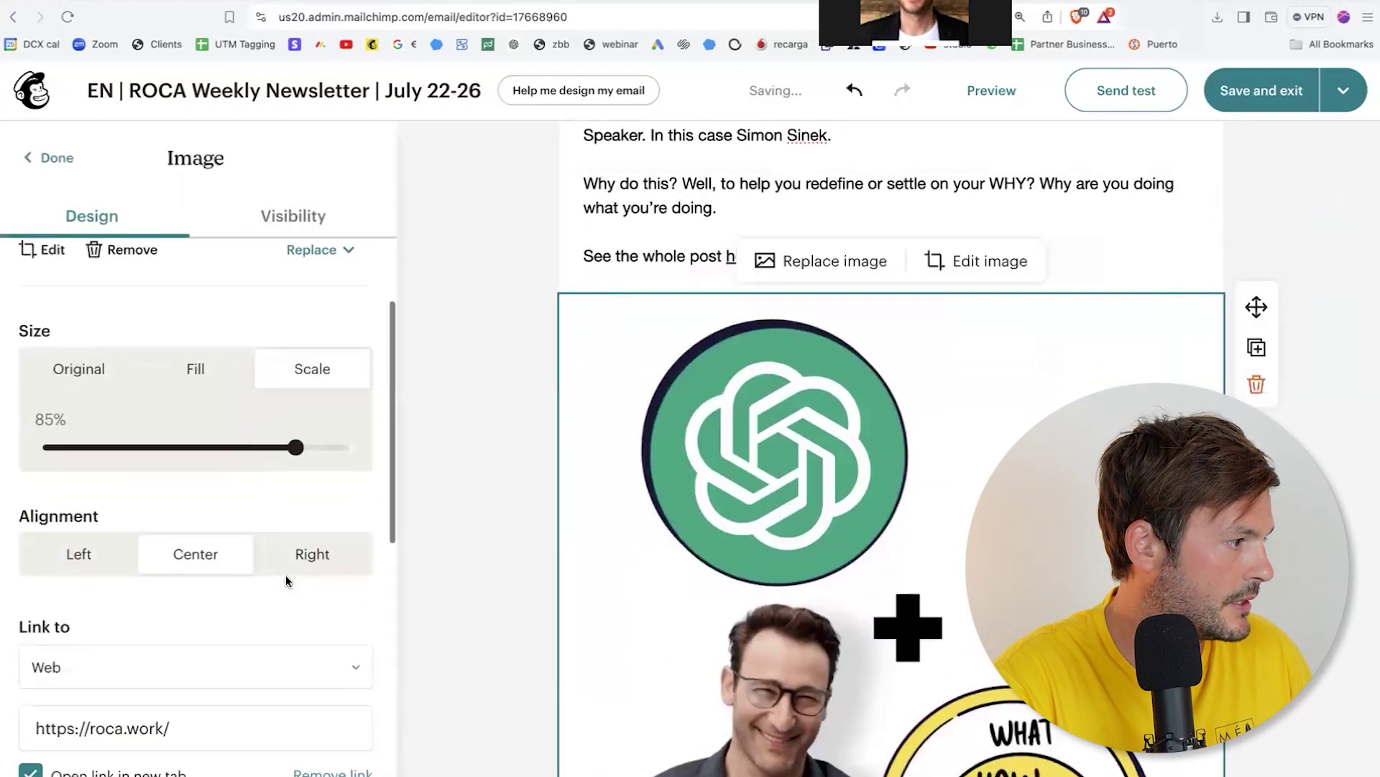
left_click(156, 604)
key("ctrl+a")
key("ctrl+v")
scroll(231, 606, "down", 3)
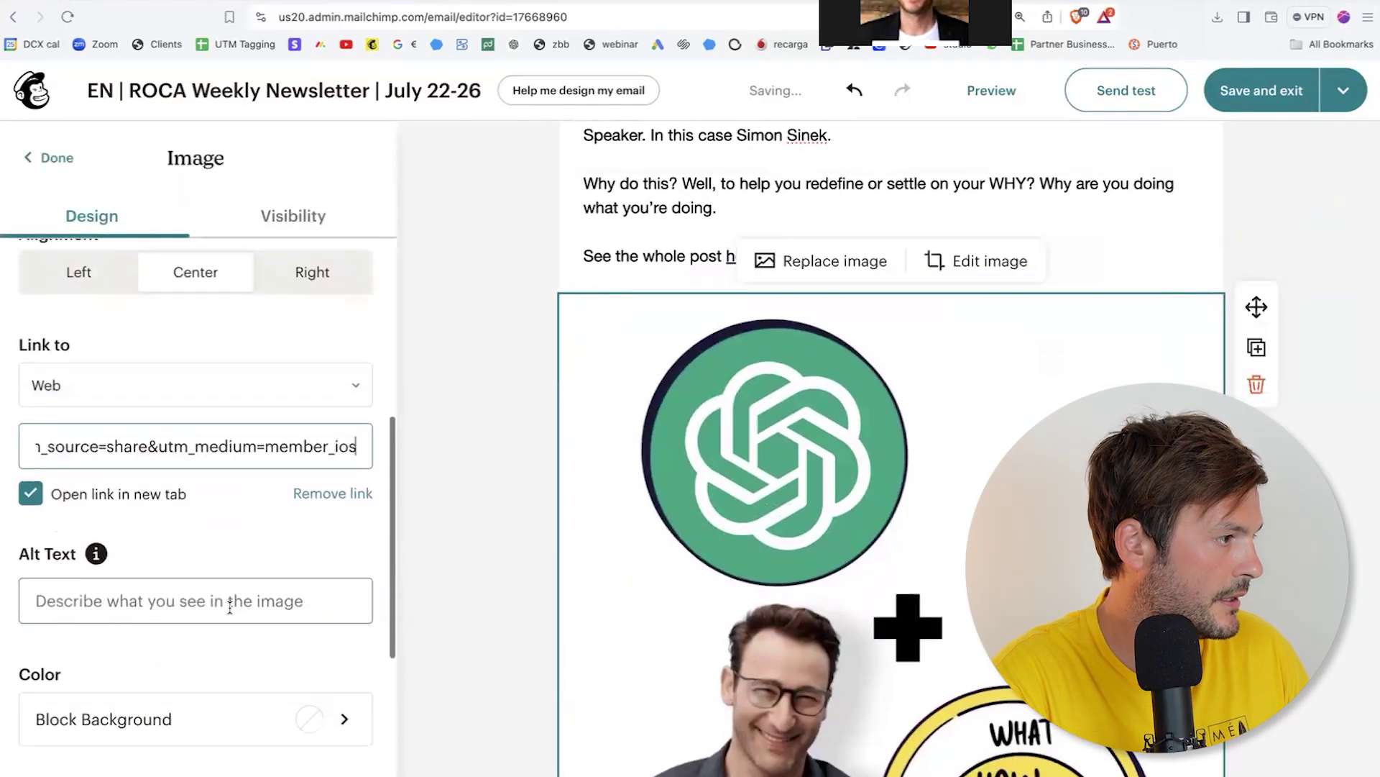
left_click(440, 487)
scroll(909, 523, "down", 6)
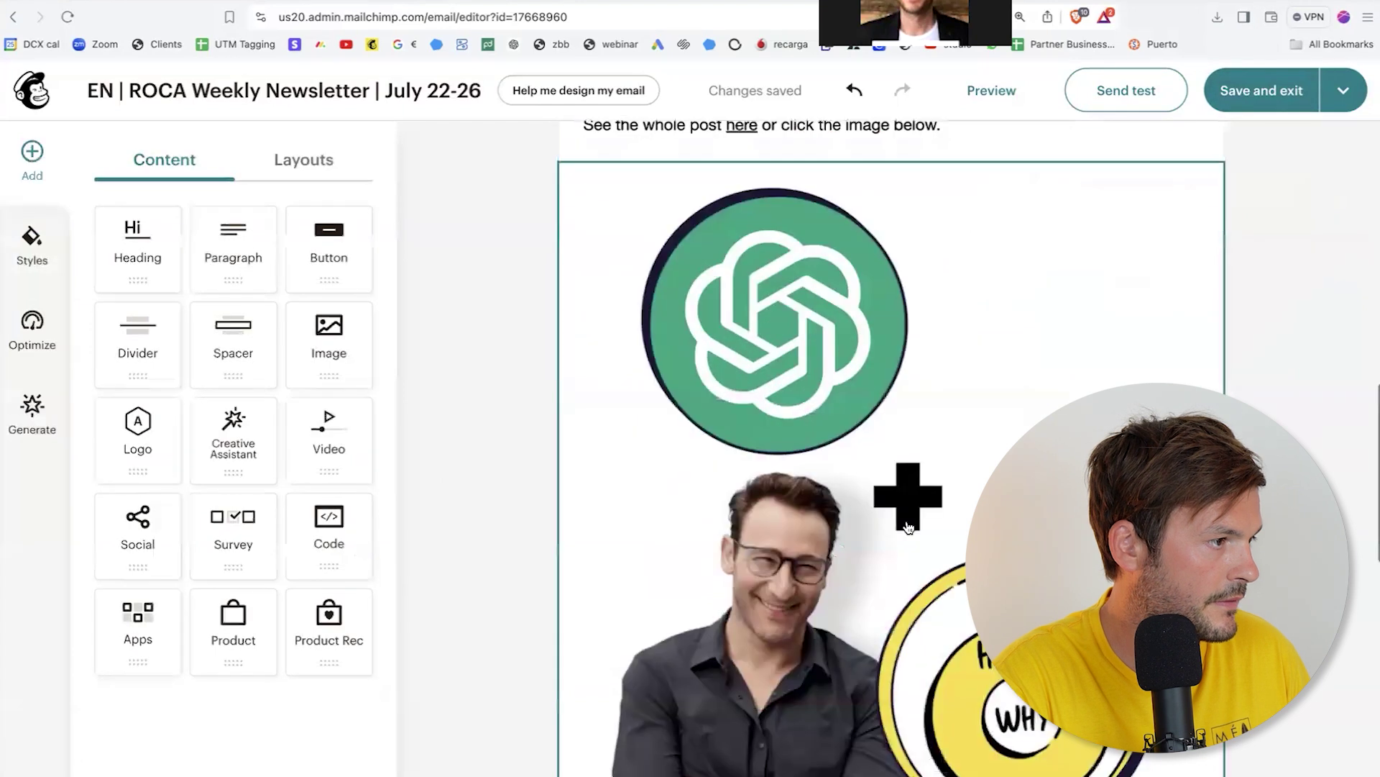
Step: Replace THE VLOG thumbnail with the uploaded maxresdefault.jpg
left_click(909, 522)
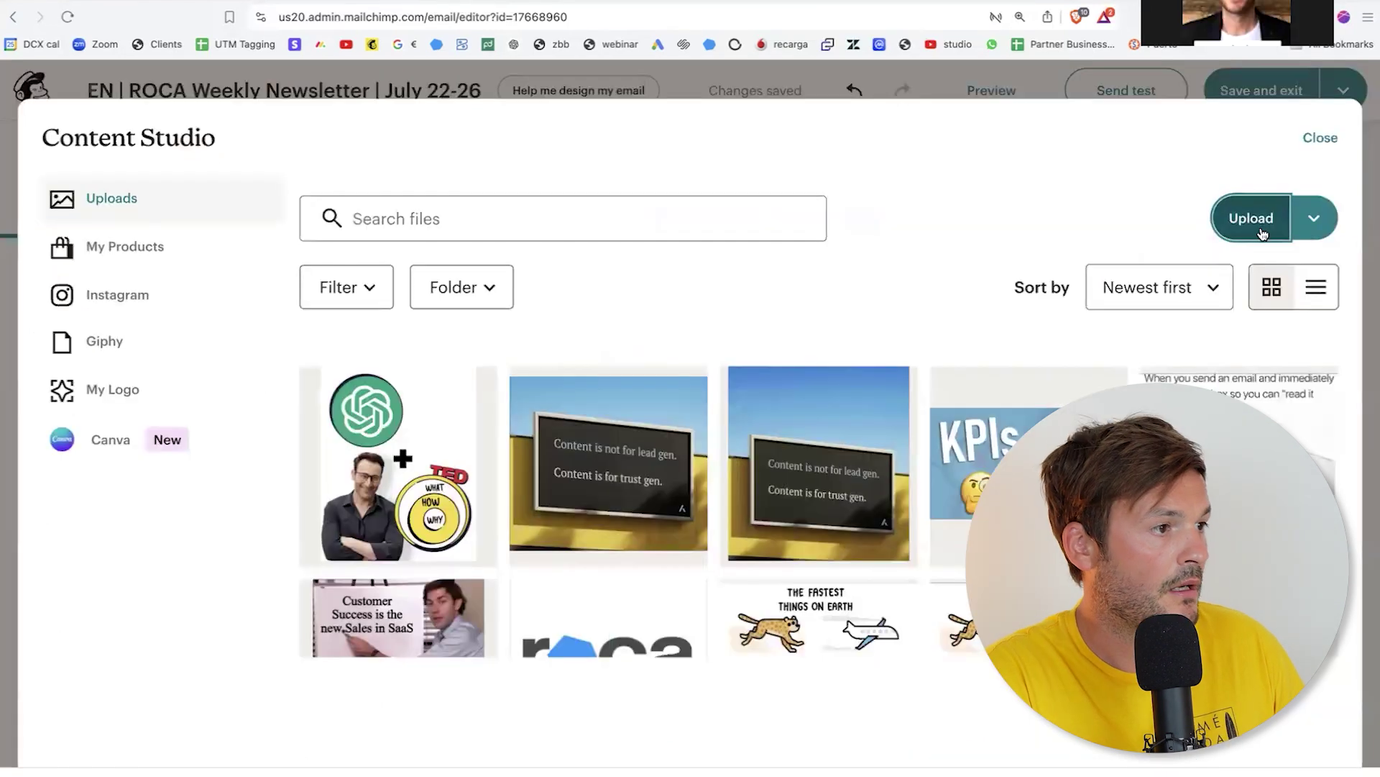
left_click(1259, 226)
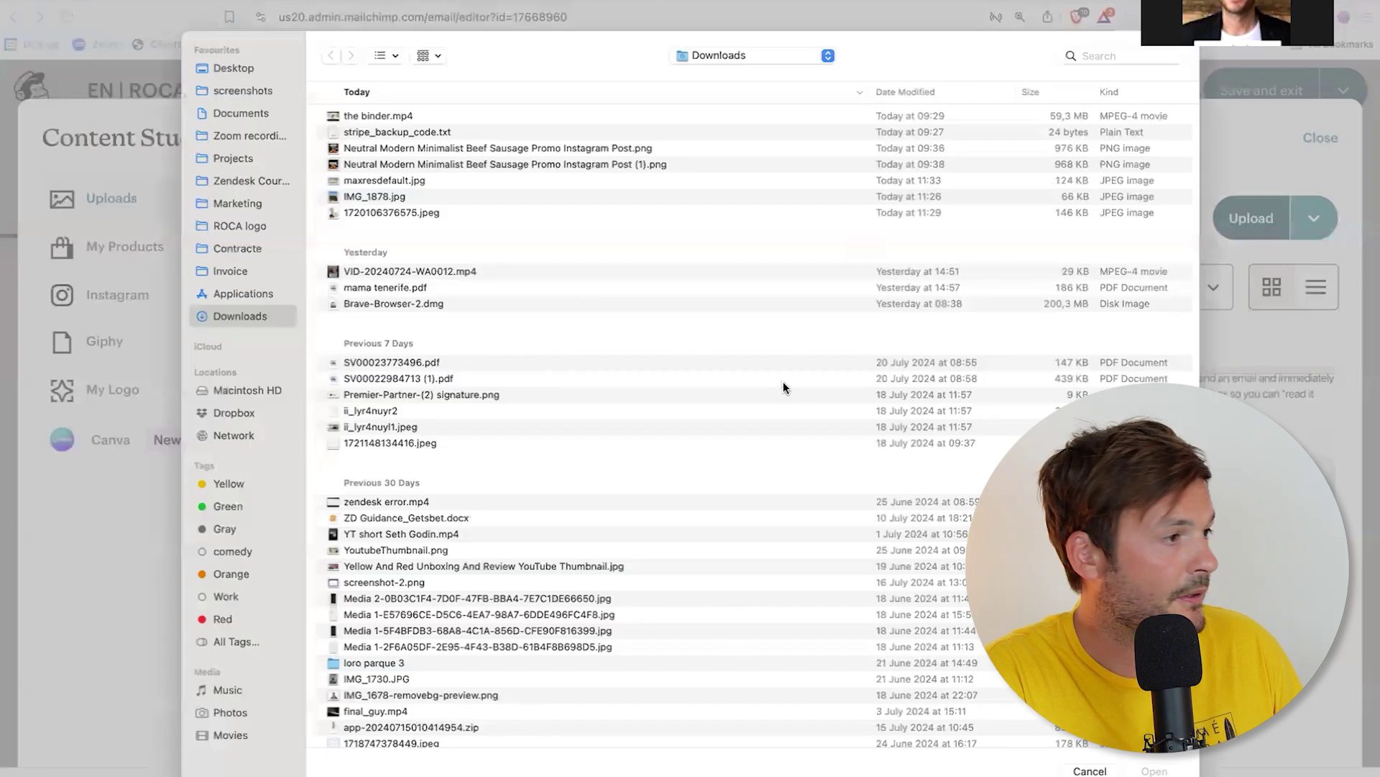
left_click(412, 186)
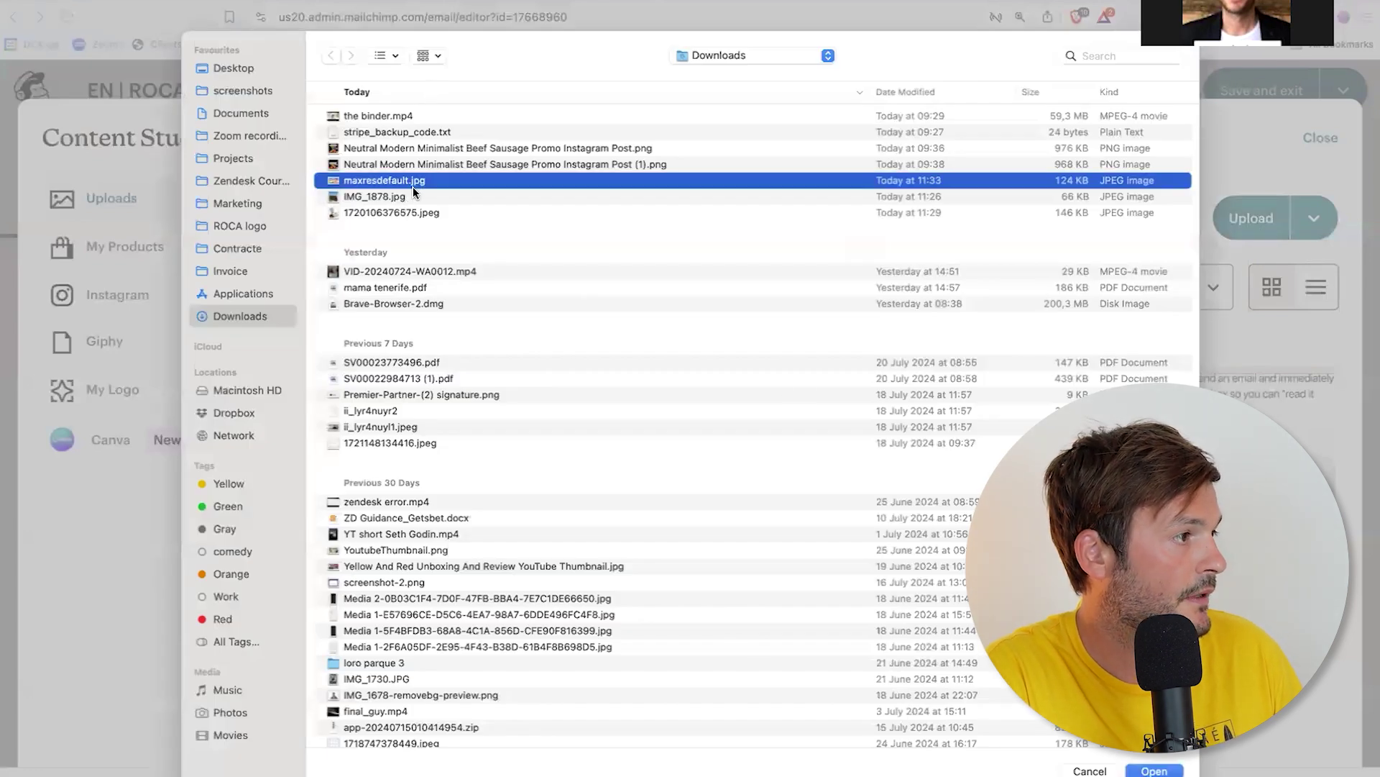
key("space")
key("Return")
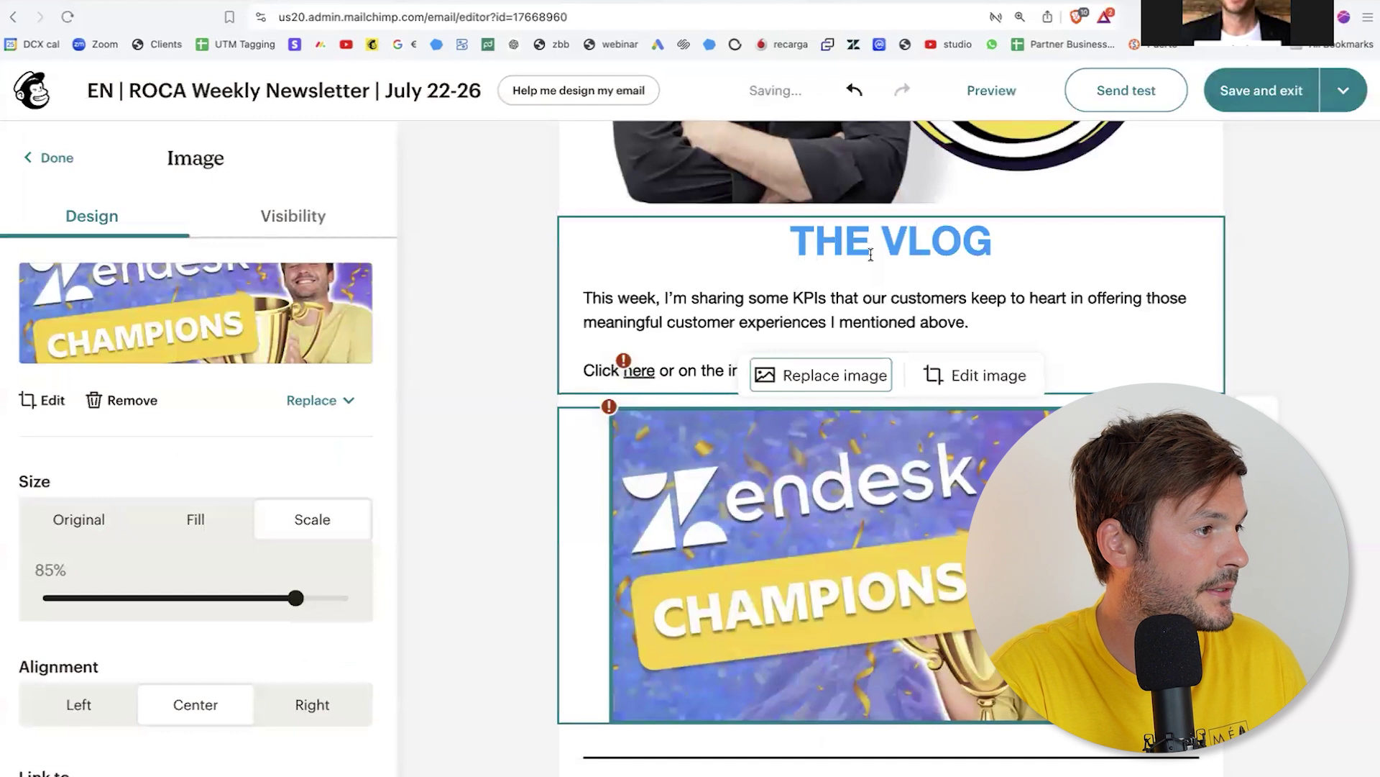
Step: Finish the vlog paragraph, adding 'Zendesk' before roles and ending 'em out to he in the loop.'
left_click(871, 255)
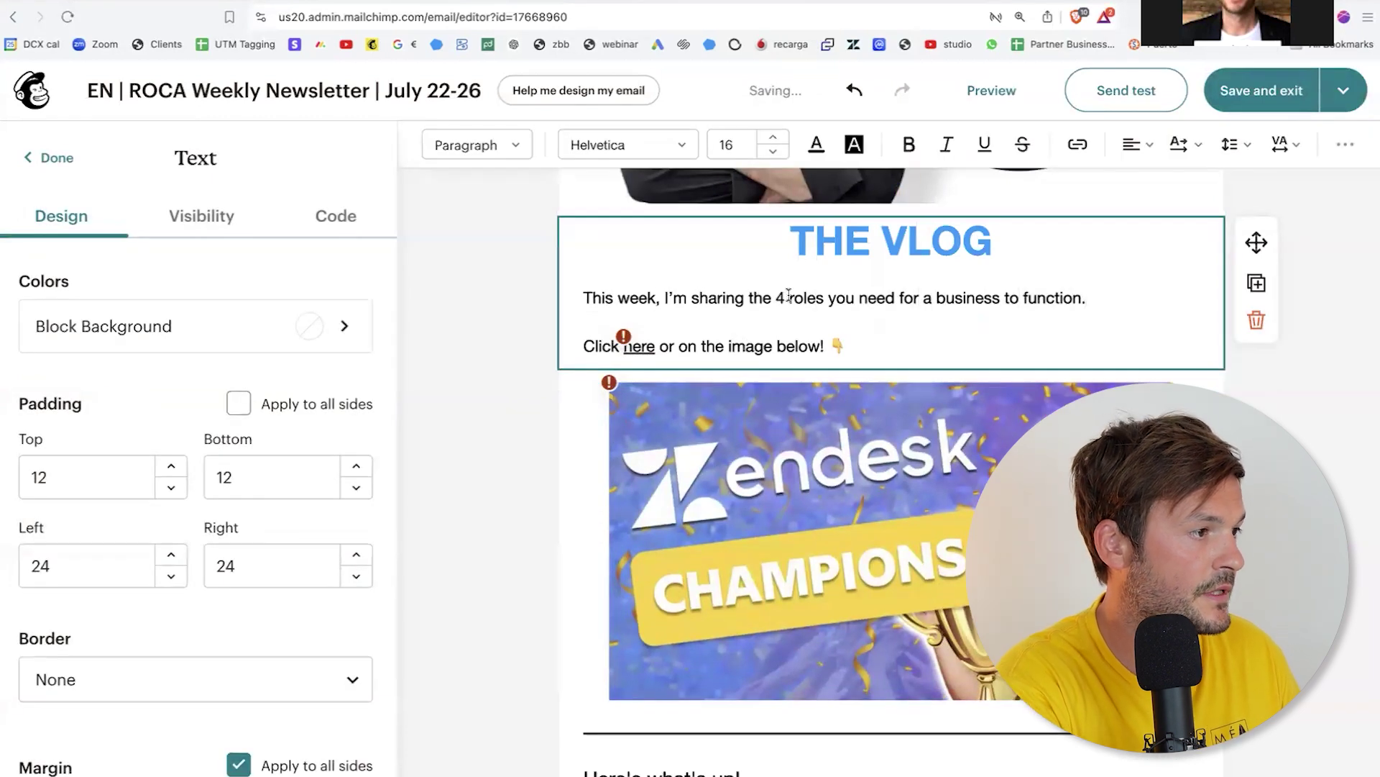
left_click(787, 297)
type("Zendesk")
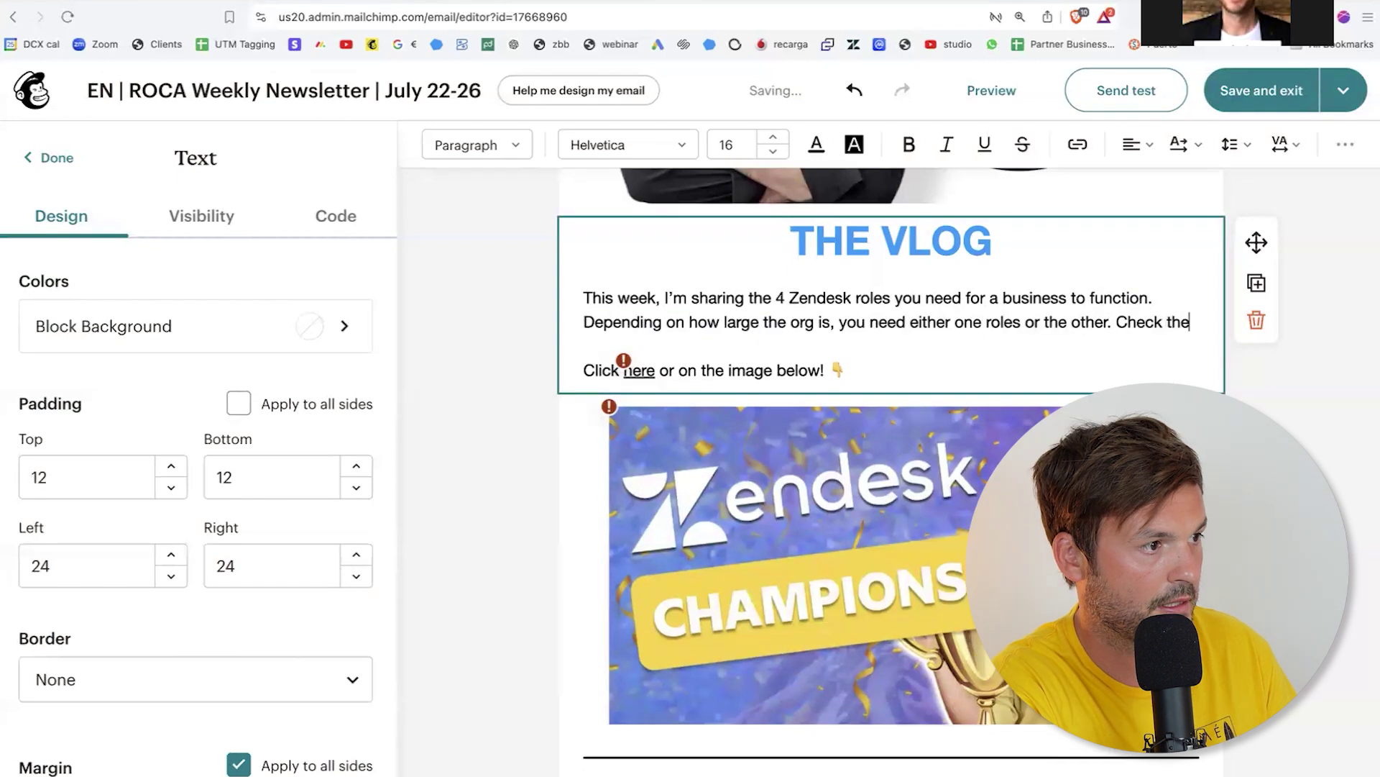
type("em out to h")
type("e in the loop.")
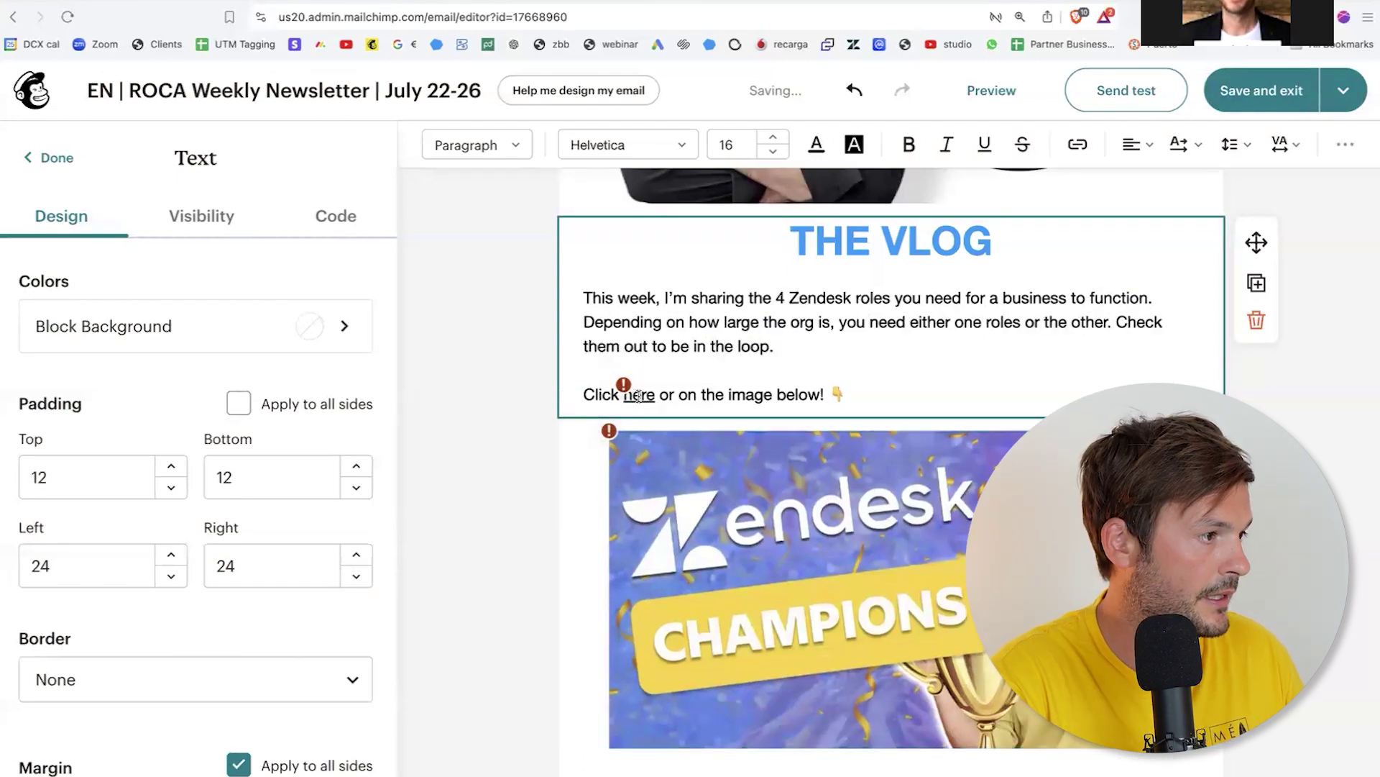
Step: Link 'here' and the Zendesk Champions image to the YouTube video, then send a test to the company inbox
left_click(642, 394)
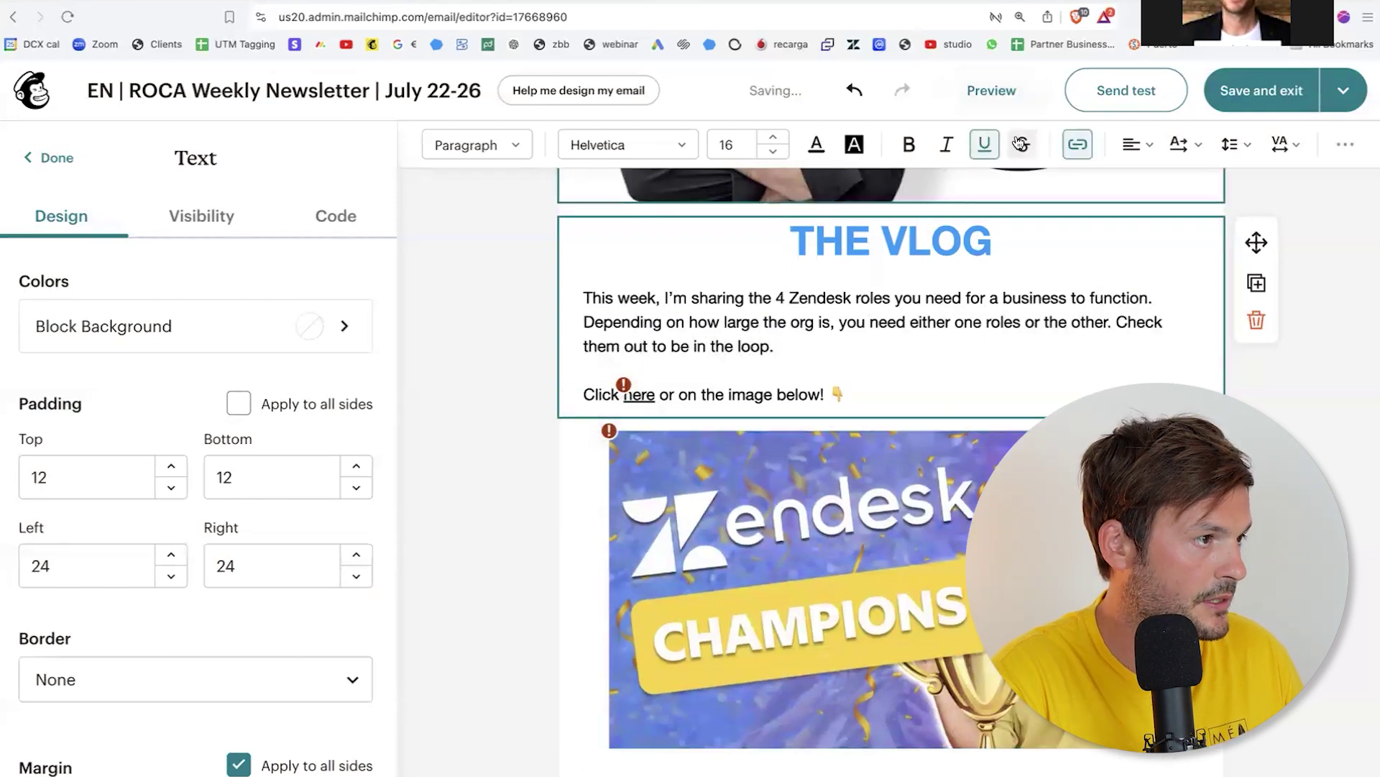
left_click(1119, 335)
key("ctrl+a")
type("https://youtu.be/4zeYLxd194w")
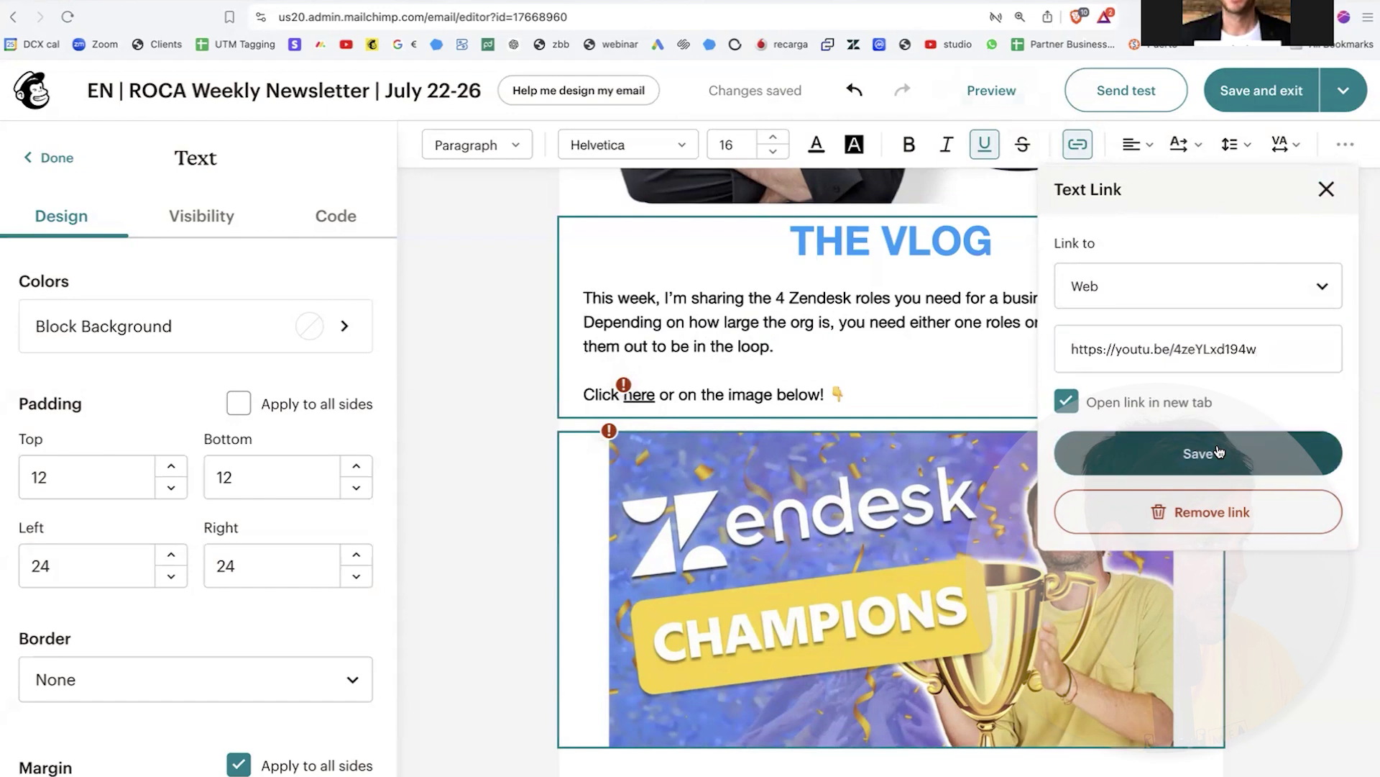
left_click(1215, 452)
left_click(863, 521)
scroll(212, 650, "down", 3)
left_click(191, 683)
key("ctrl+a")
type("https://youtu.be/4zeYLxd194w")
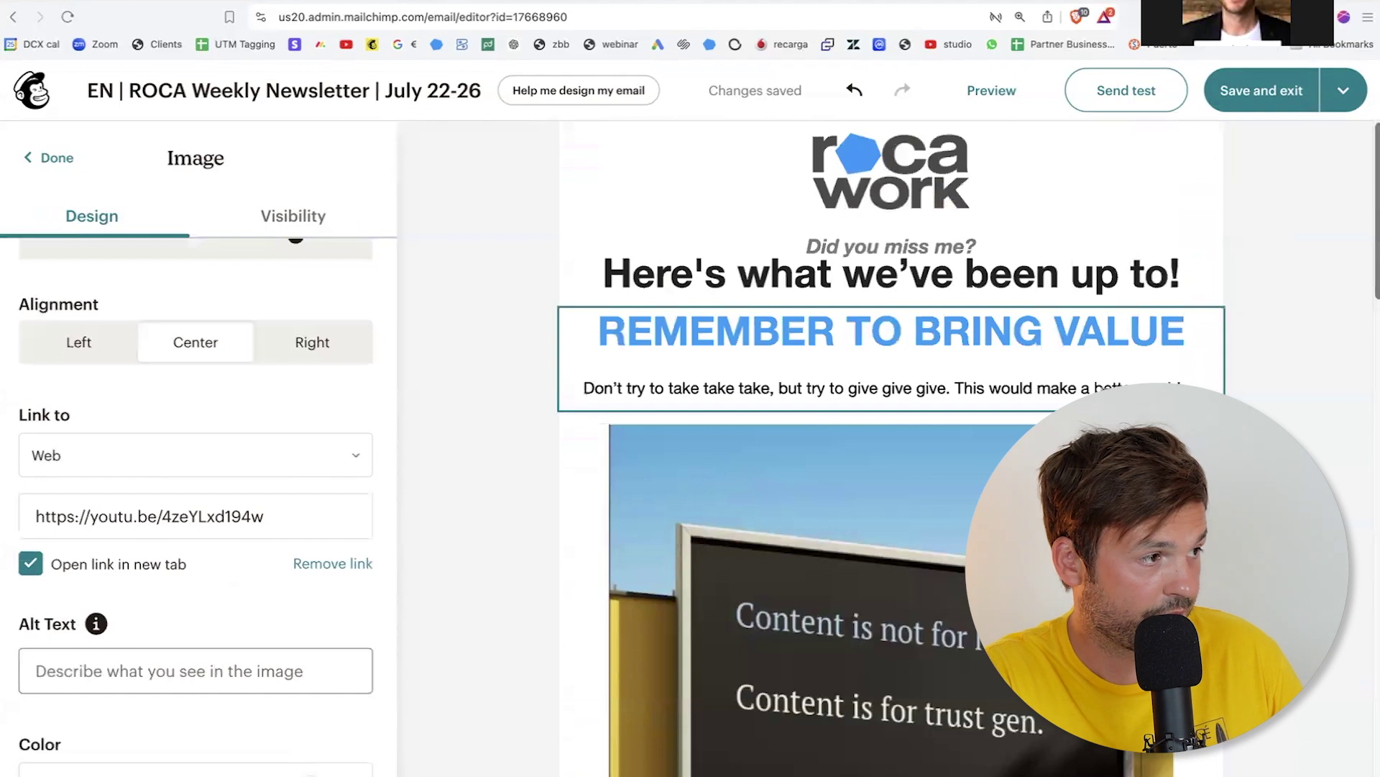
left_click(1133, 102)
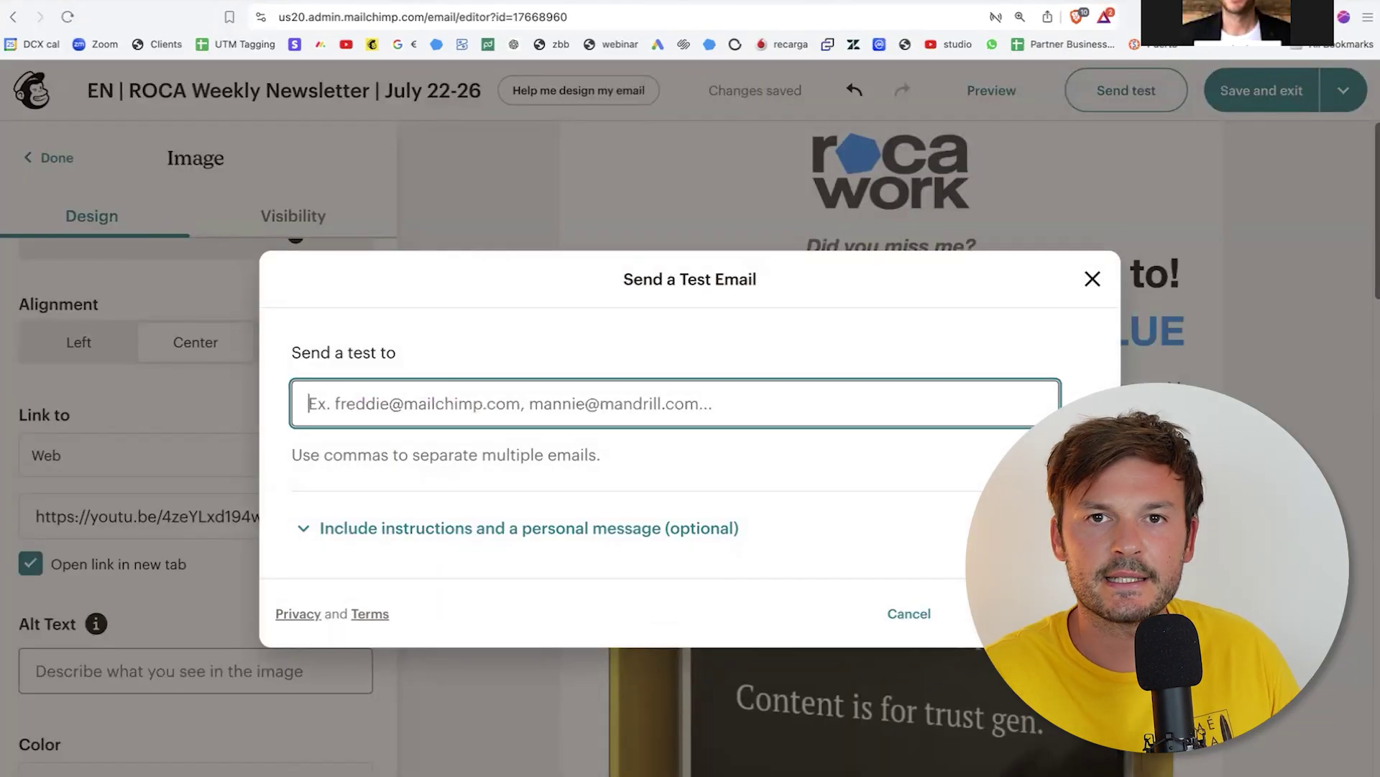
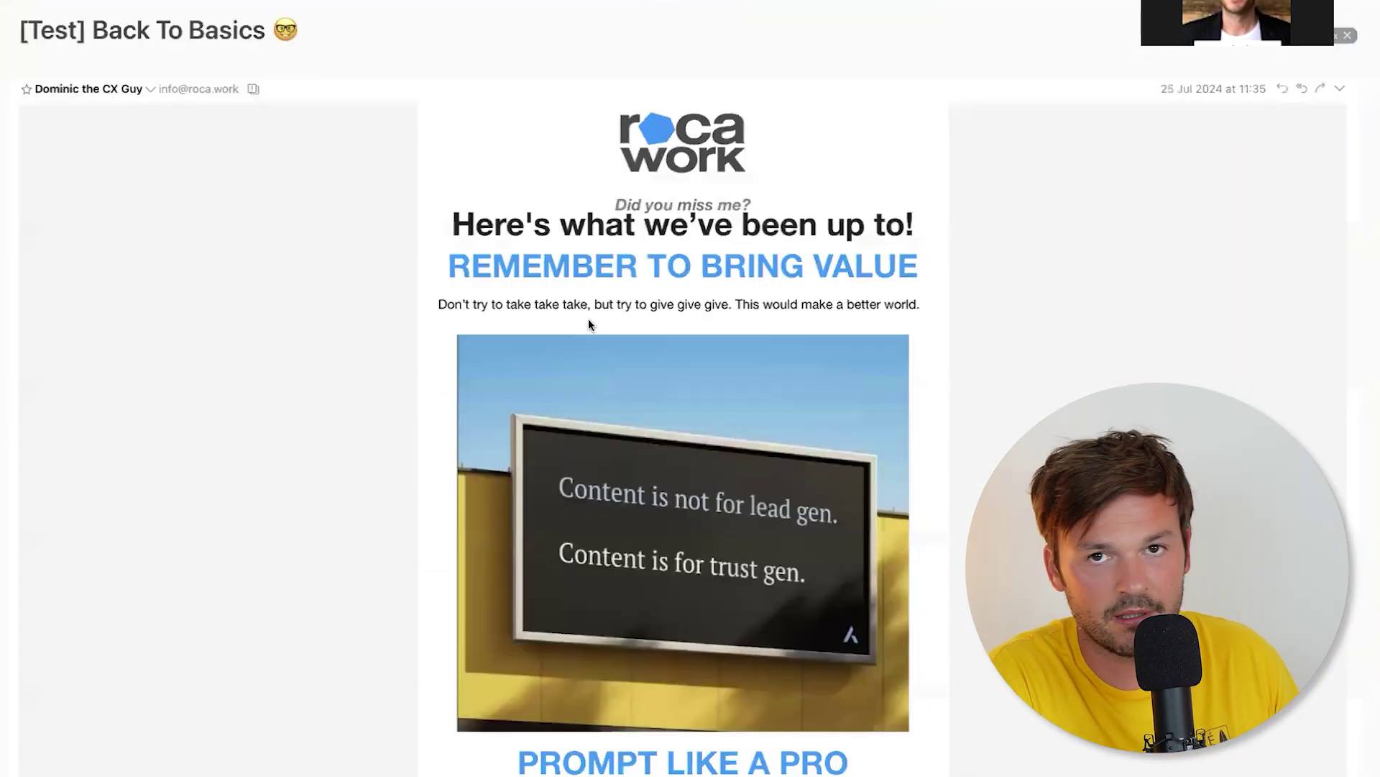
Step: Read through the [Test] Back To Basics email, highlighting its subject and the REMEMBER TO BRING VALUE heading
left_click_drag(89, 29, 300, 30)
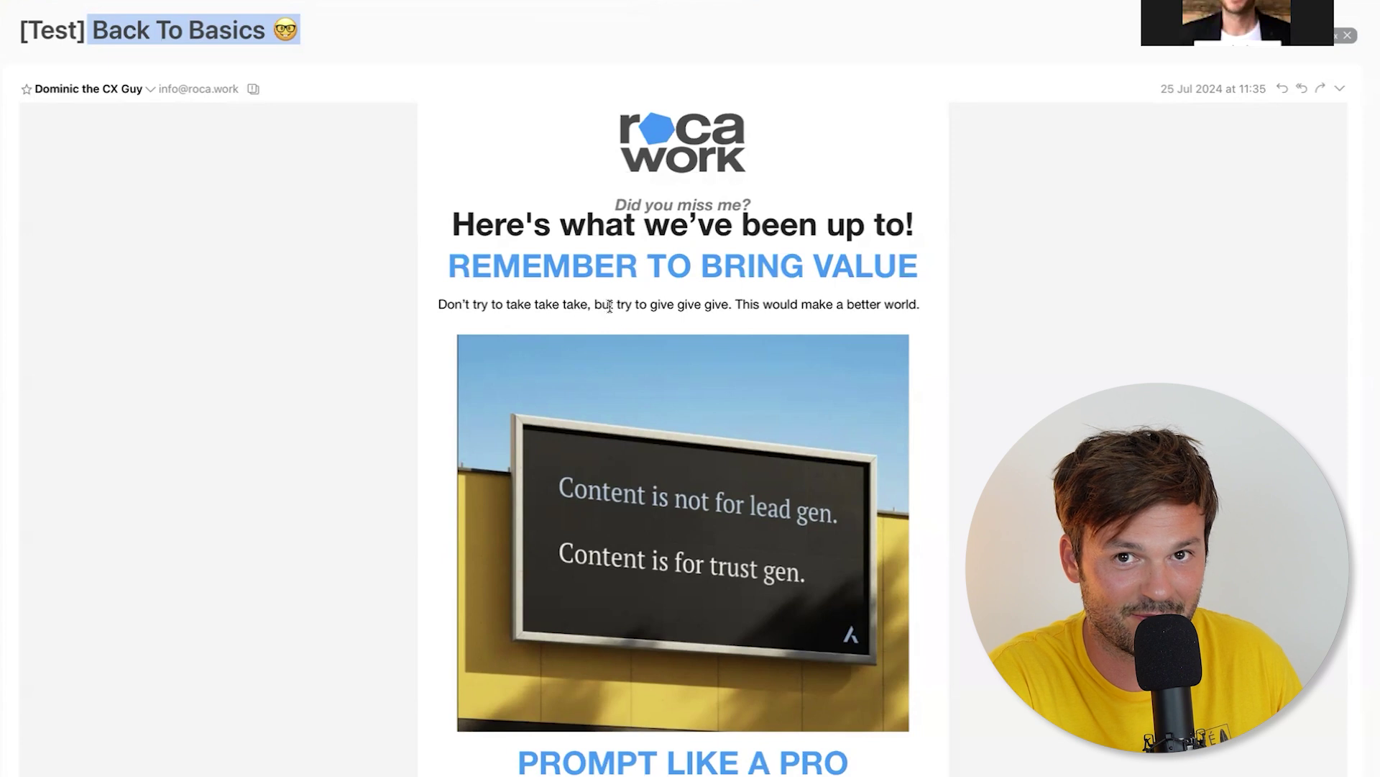
scroll(609, 306, "down", 1)
left_click(676, 414)
scroll(676, 414, "up", 1)
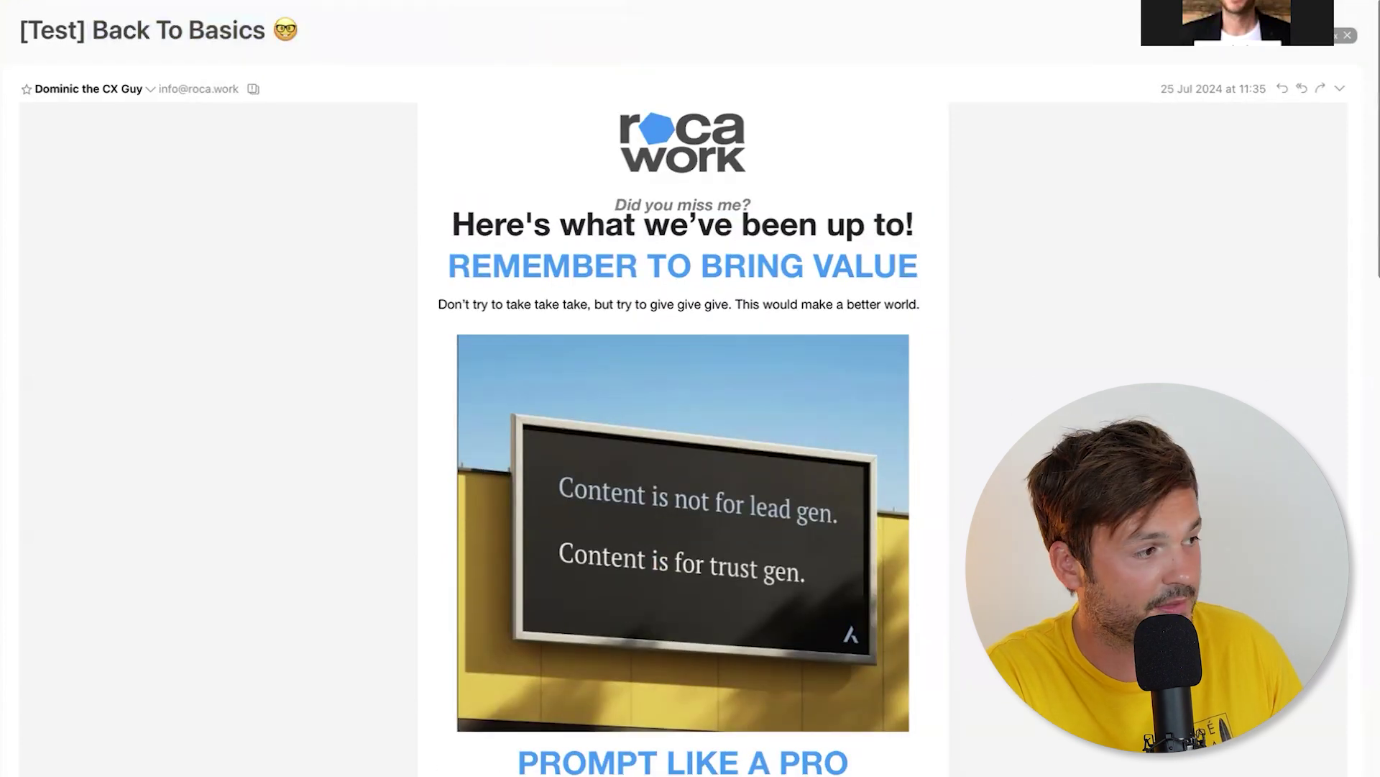
left_click_drag(519, 283, 894, 281)
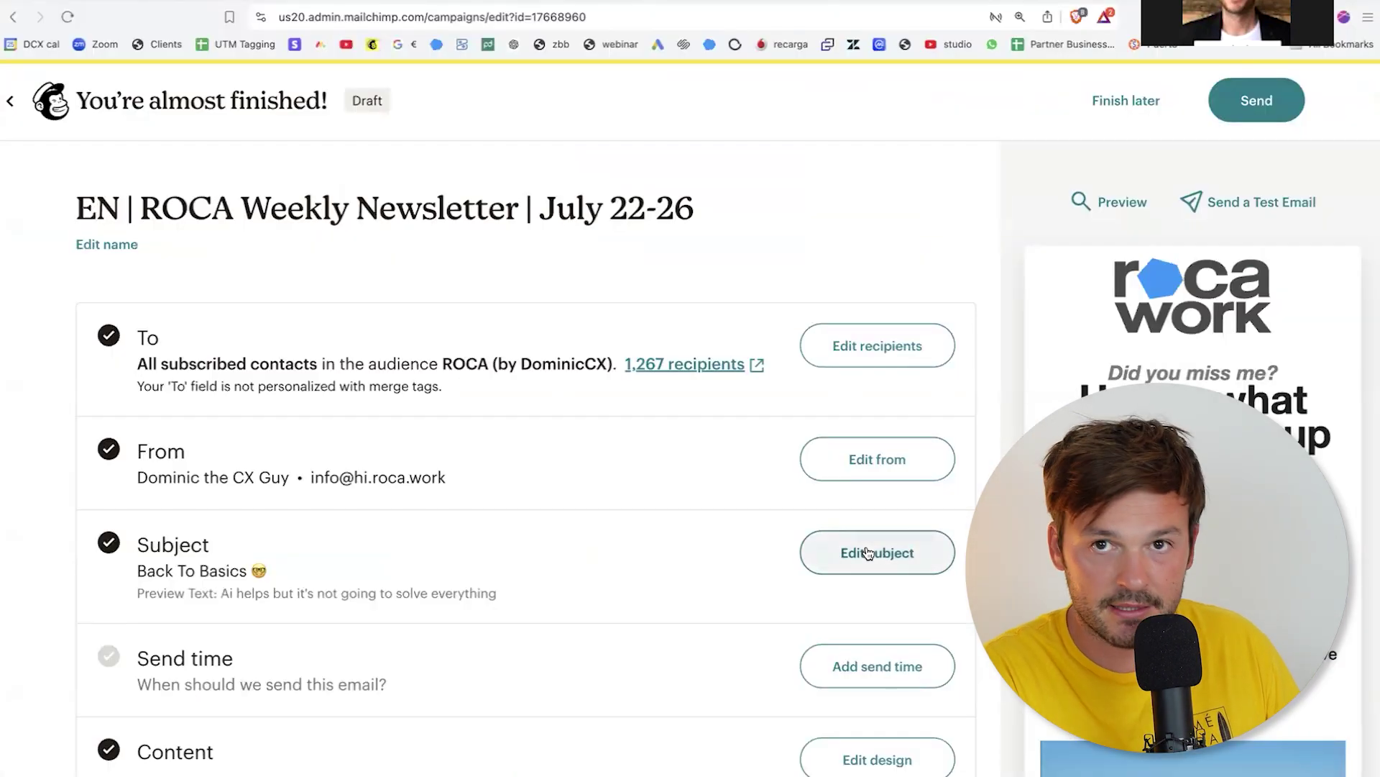
Step: Replace the subject 'Back To Basics' with 'Remember to bring value ⭐' and save it
left_click(868, 553)
left_click(237, 667)
triple_click(265, 655)
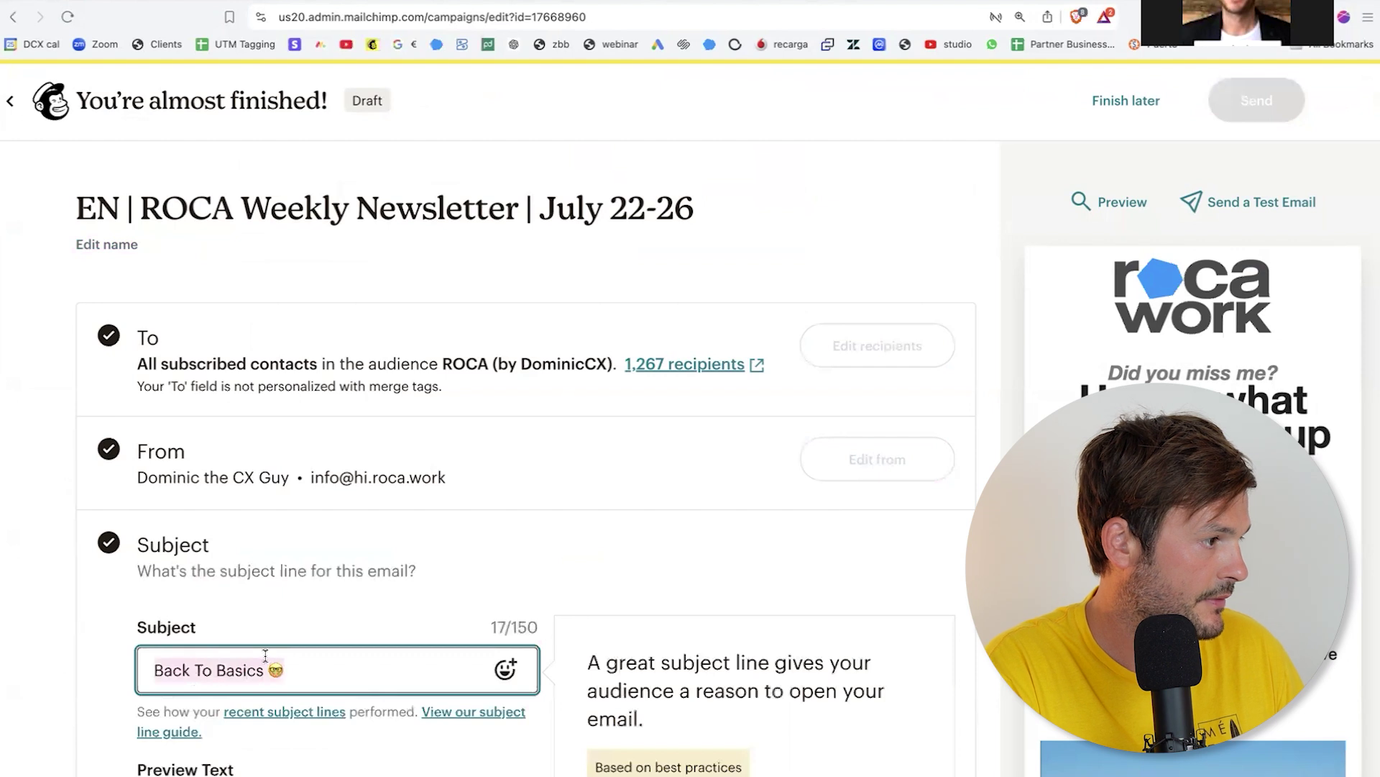
type("Rem")
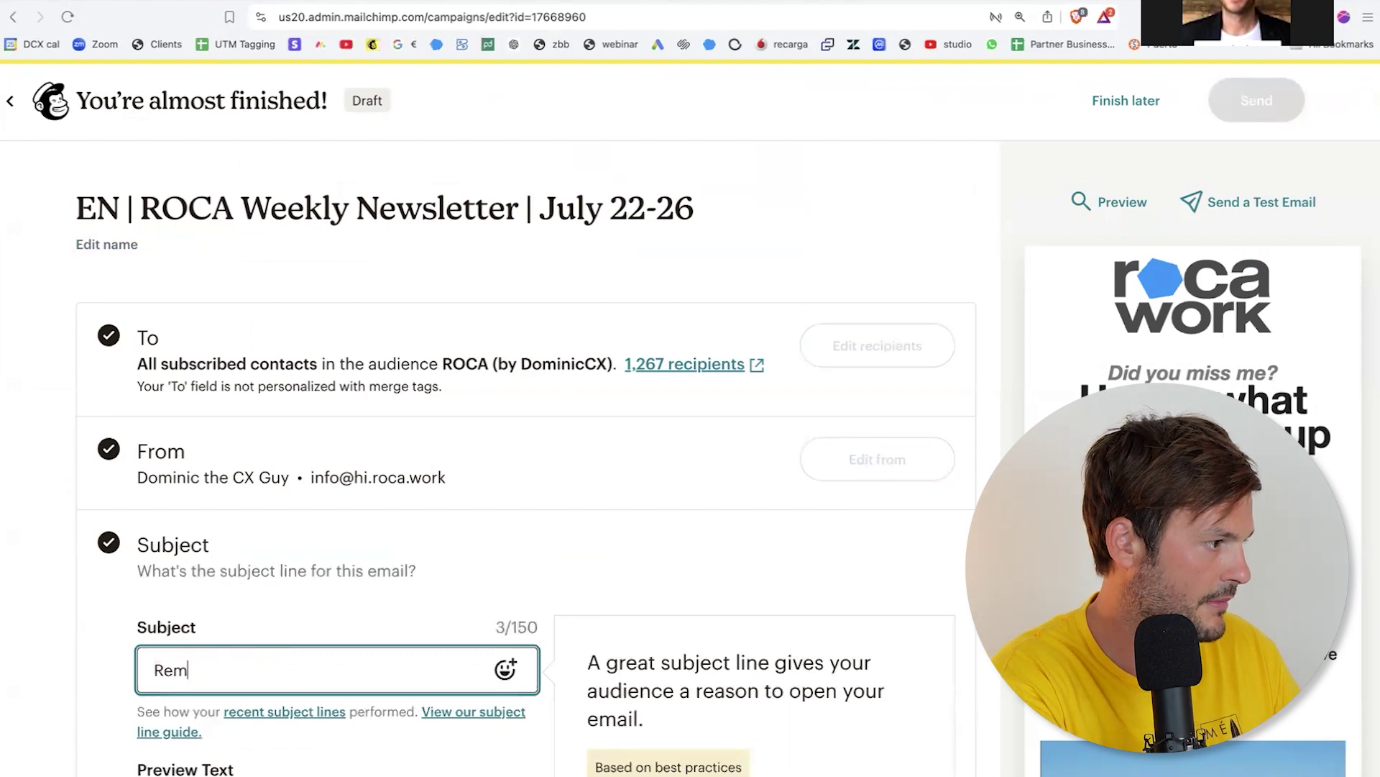
type("ember to bring val")
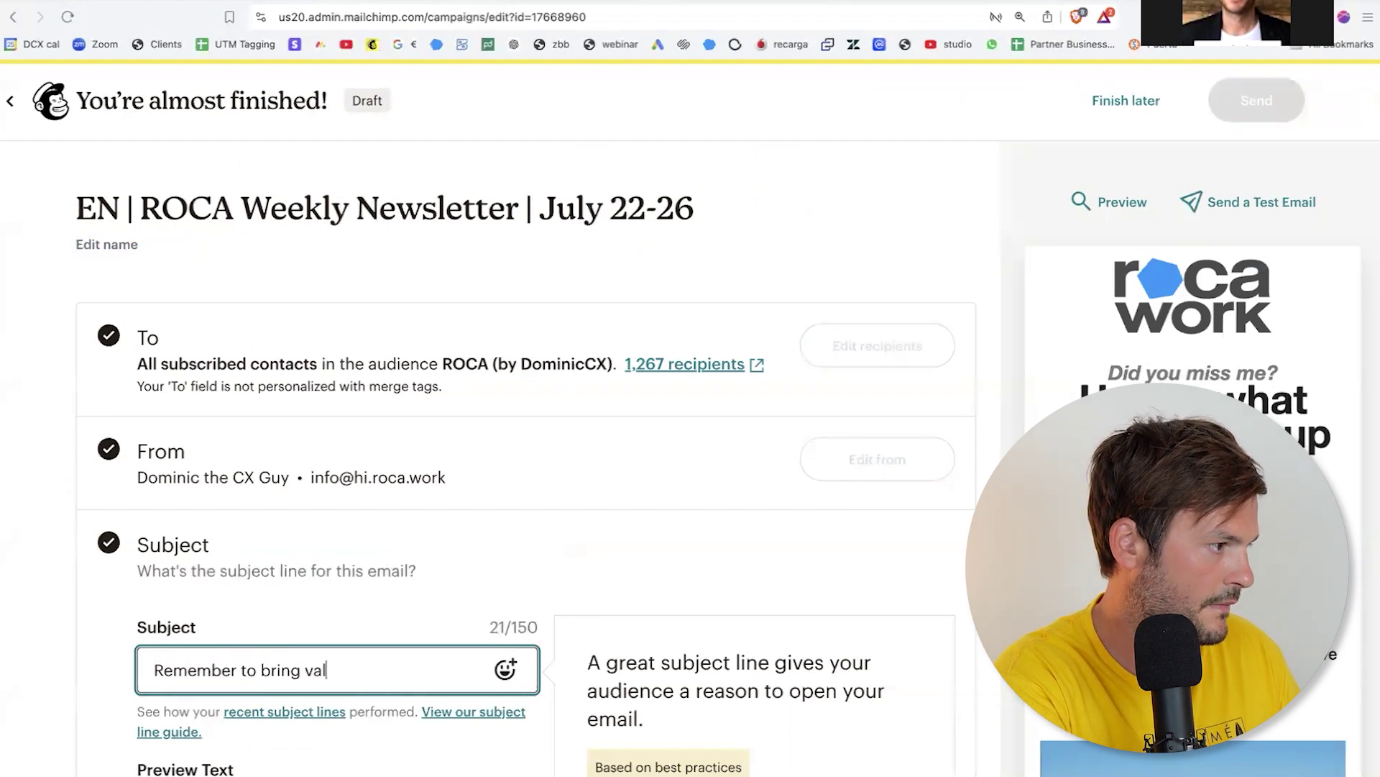
type("ue ⭐")
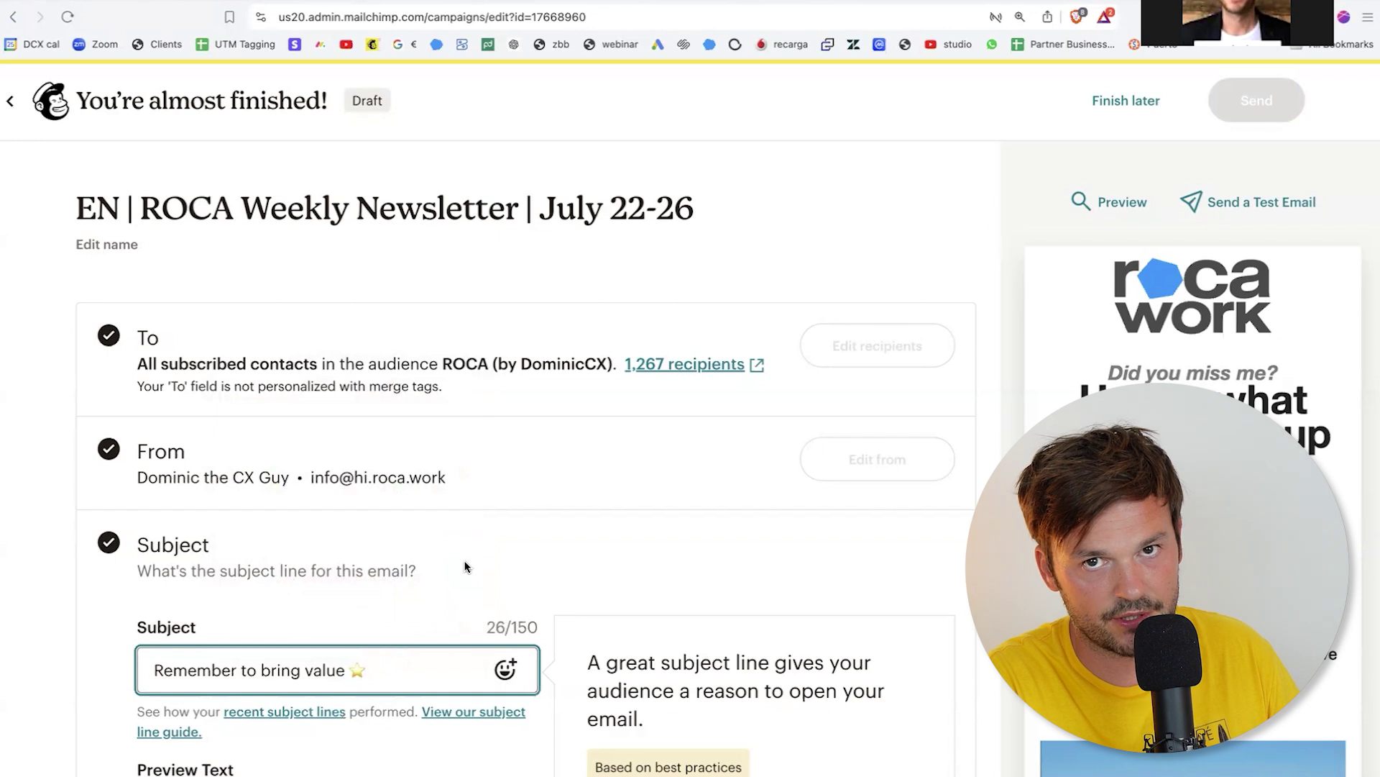
key("Tab")
left_click(184, 768)
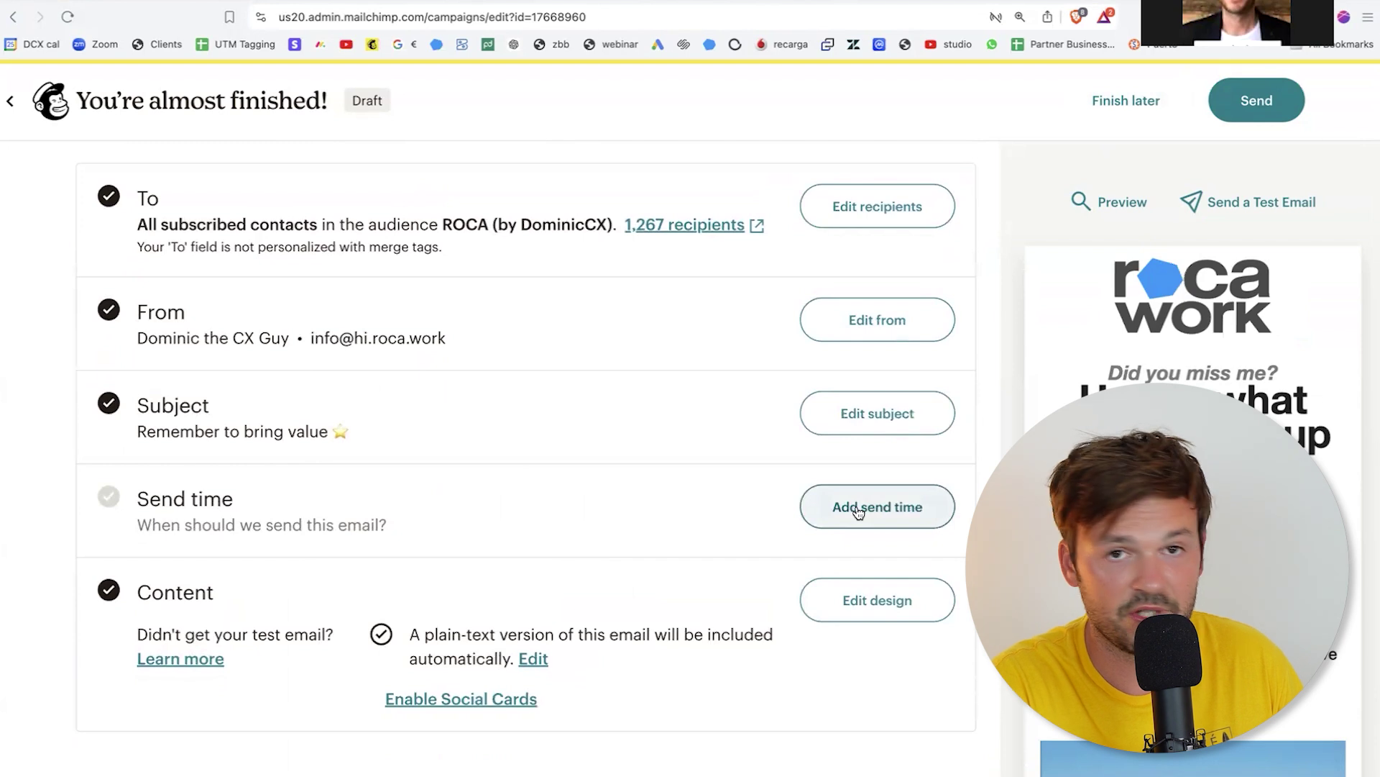
Step: Add a scheduled send time with 25 July 2024 as the delivery date
left_click(858, 509)
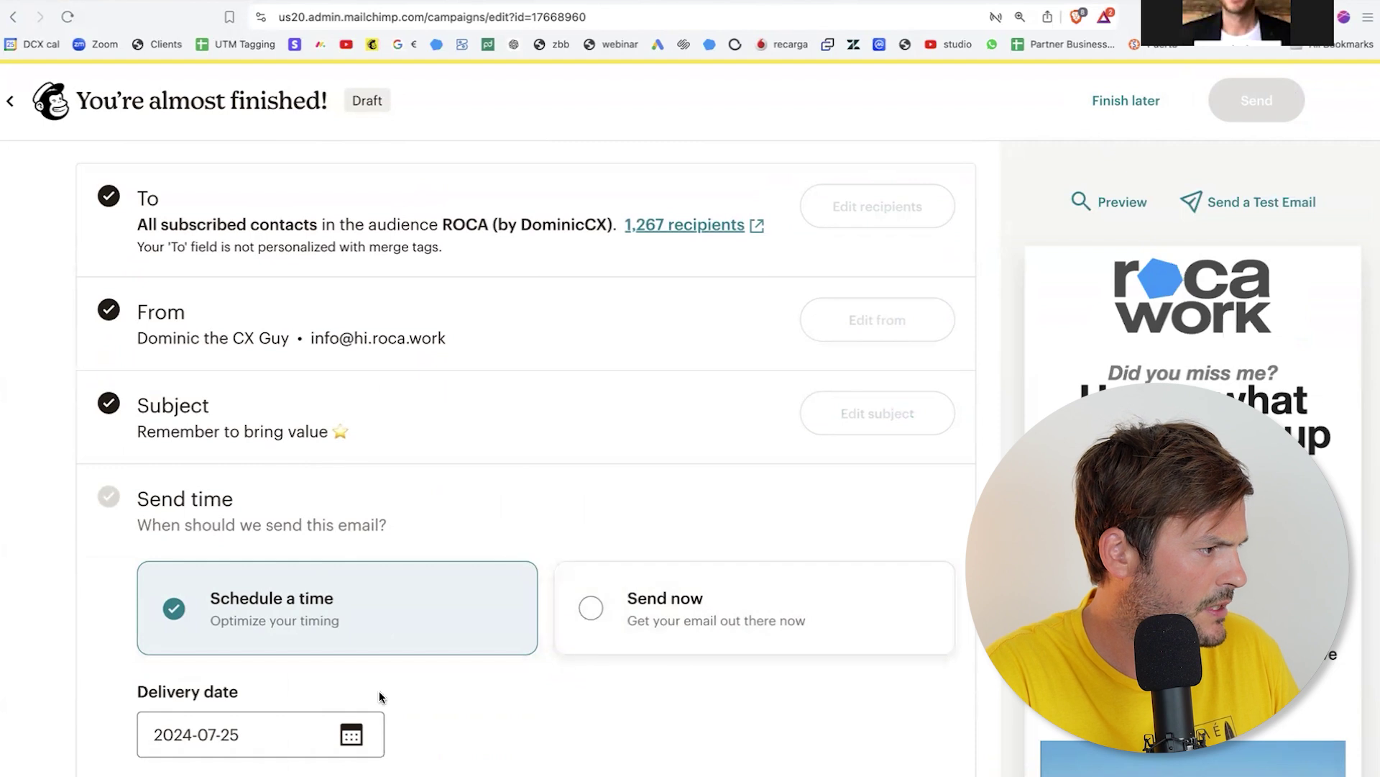
left_click(351, 735)
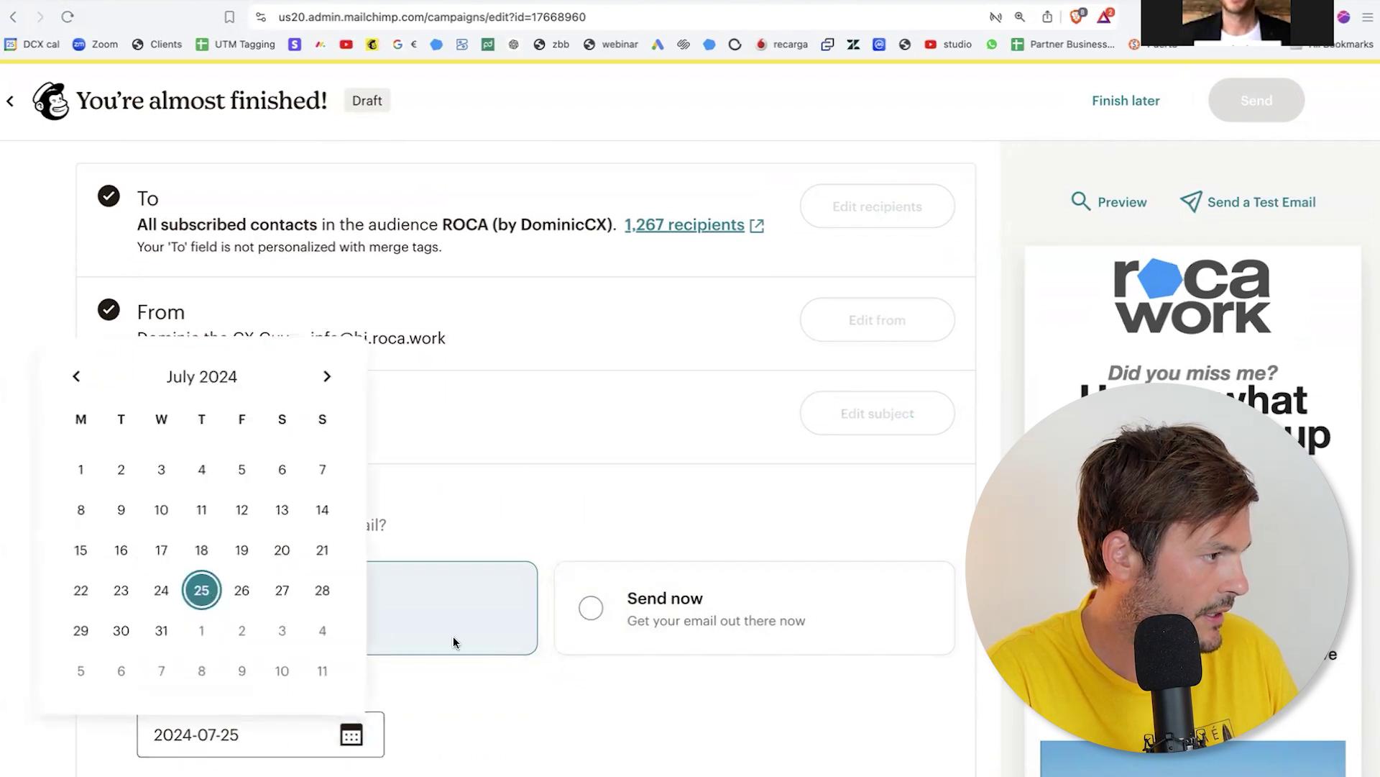
left_click(429, 743)
scroll(412, 741, "down", 3)
scroll(411, 740, "down", 2)
Step: Set delivery to 16:00 Eastern European Summer Time, save it, and confirm scheduling the email
left_click(149, 575)
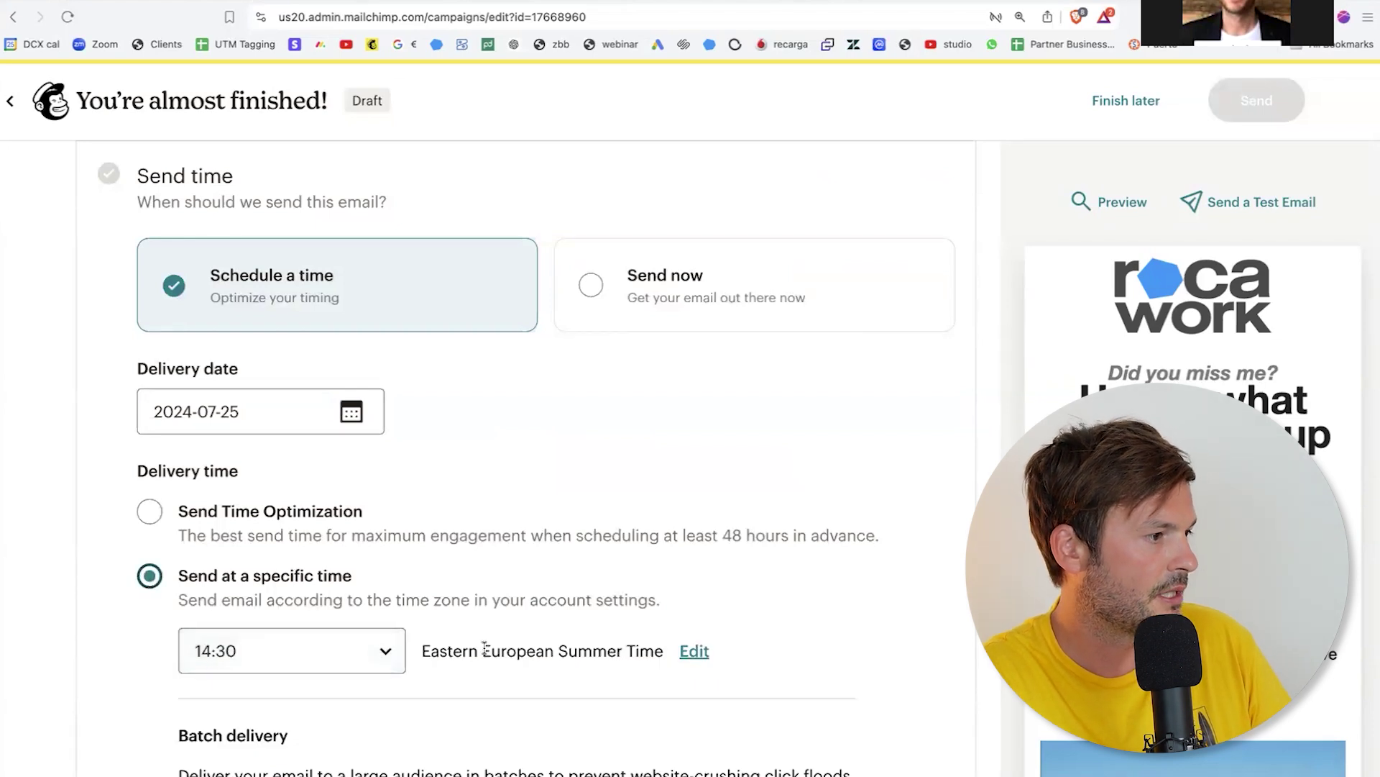
left_click(386, 651)
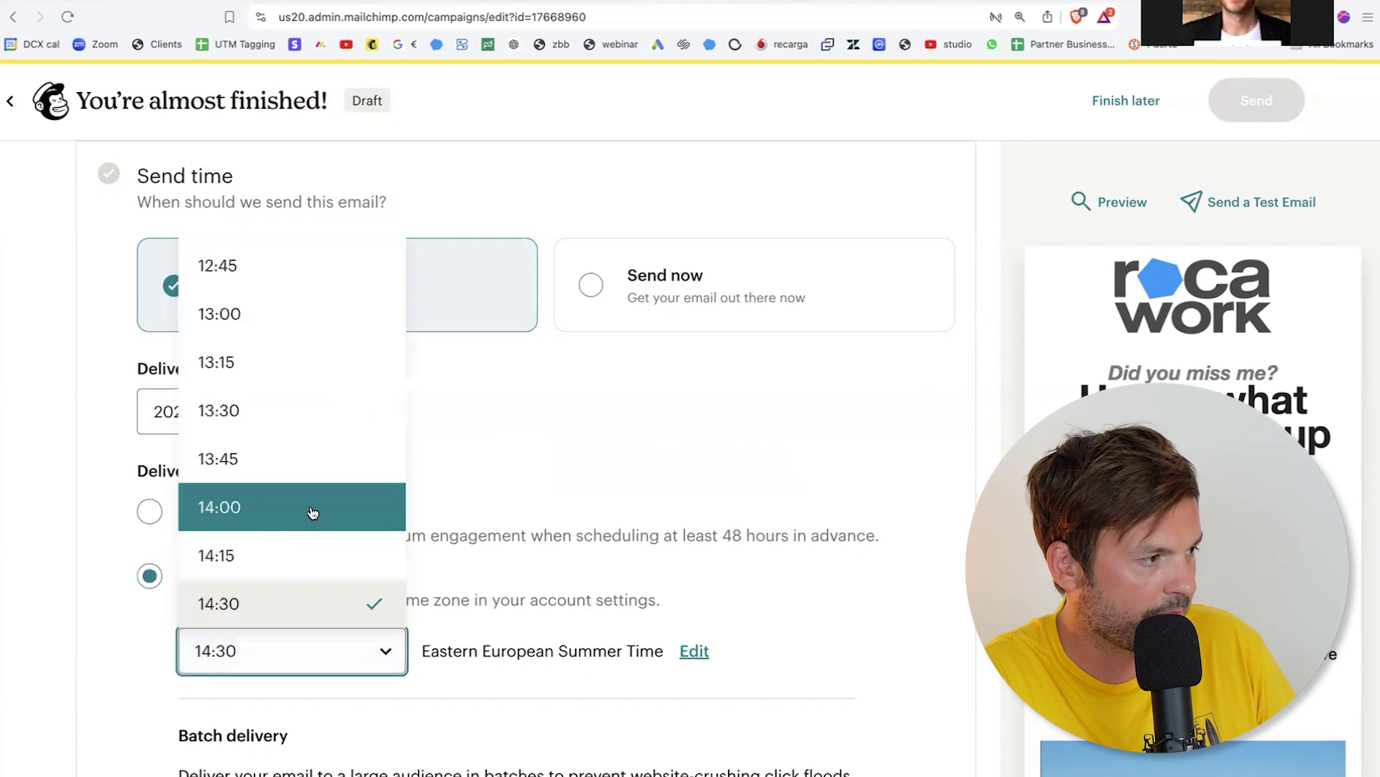
scroll(292, 499, "down", 5)
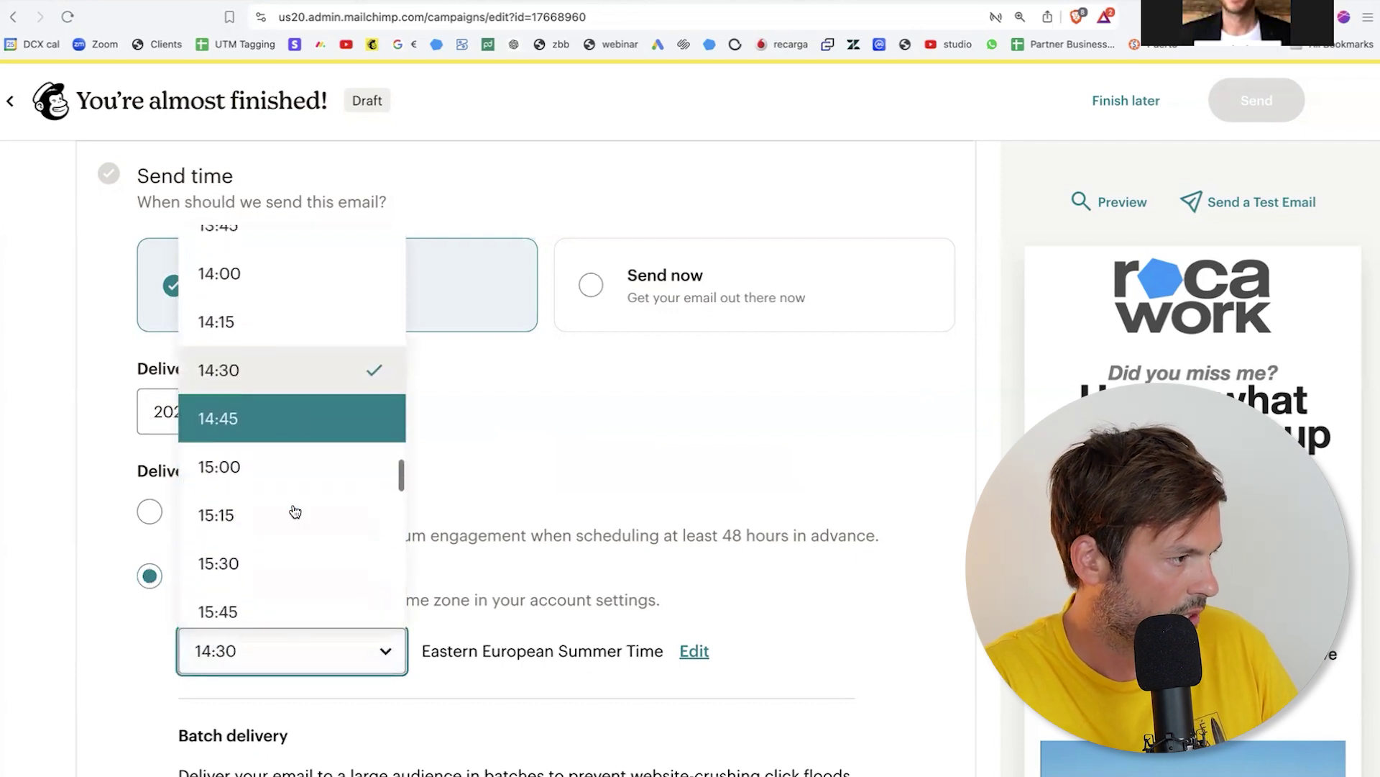
scroll(256, 578, "down", 1)
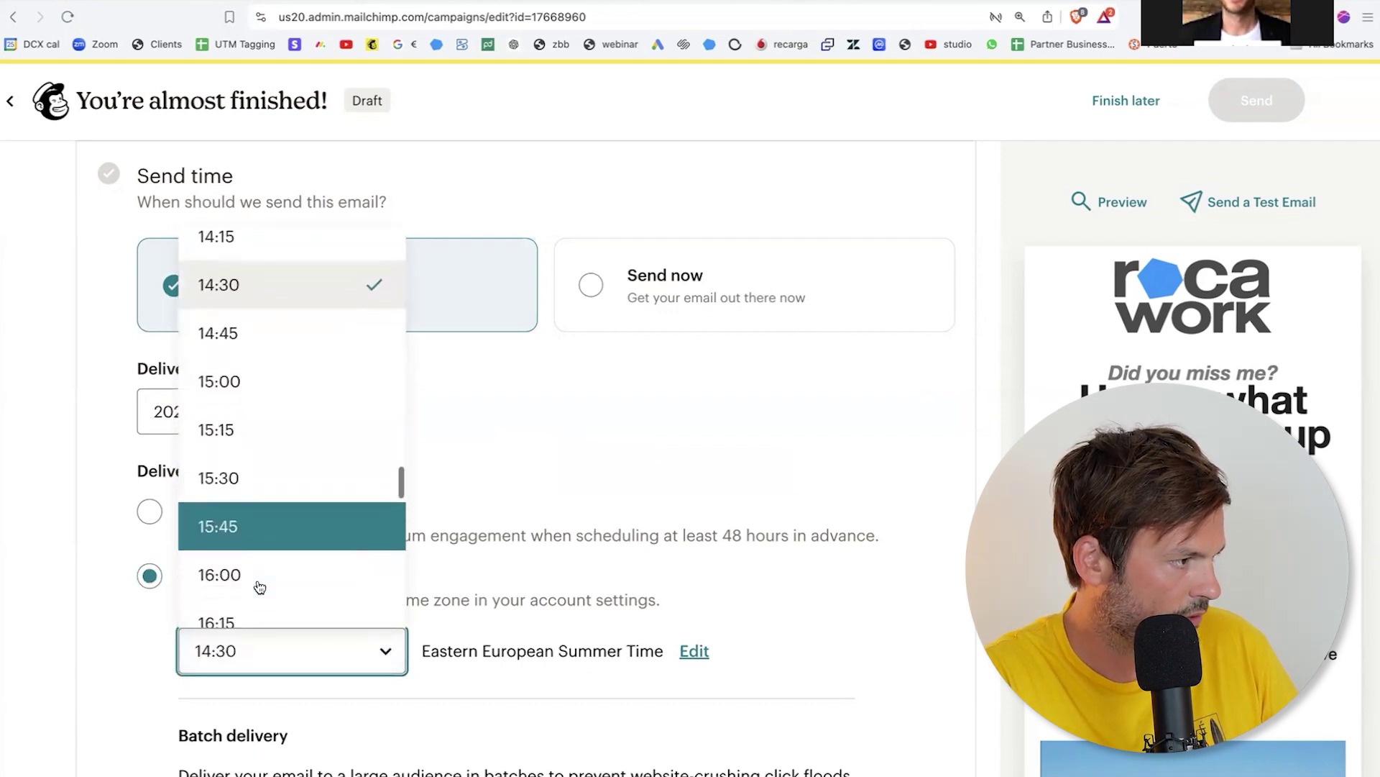
left_click(256, 576)
scroll(372, 590, "down", 4)
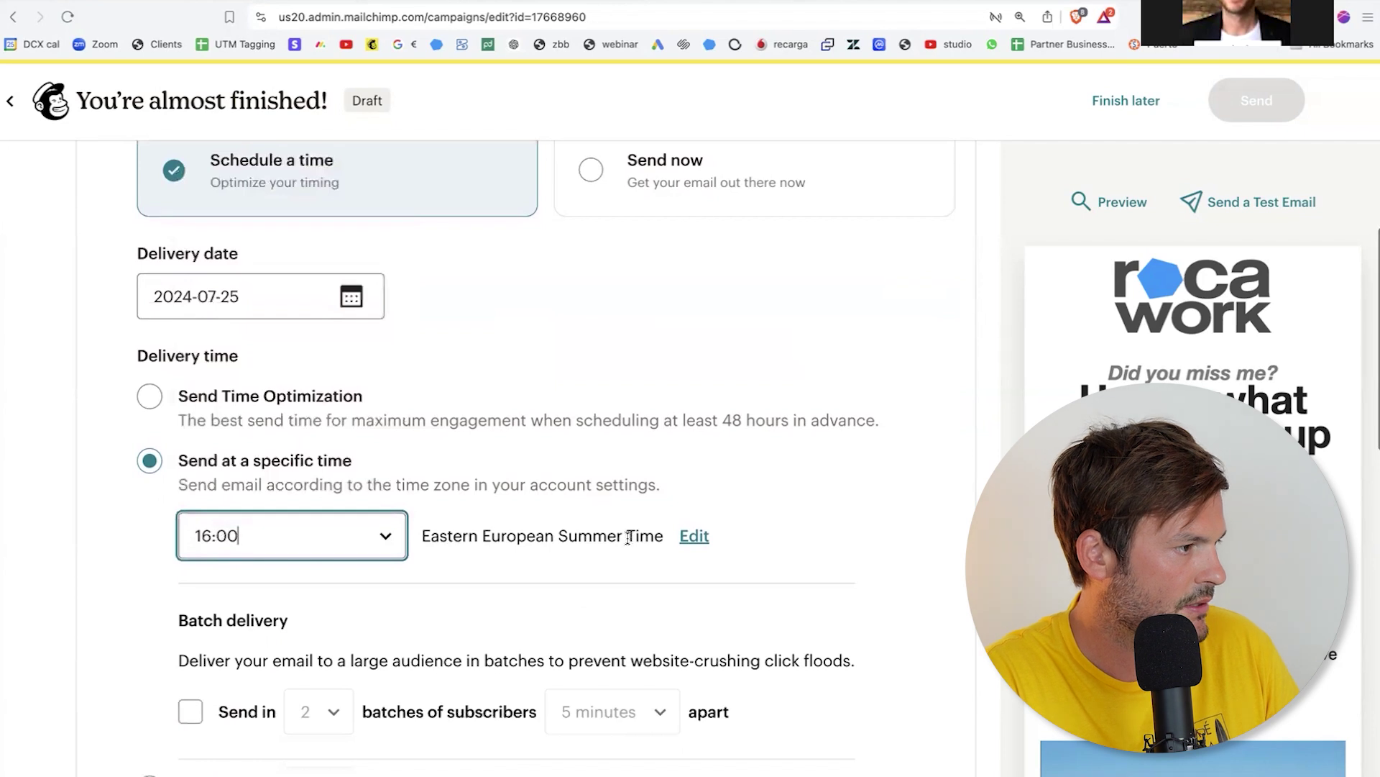
scroll(400, 647, "down", 2)
left_click(189, 623)
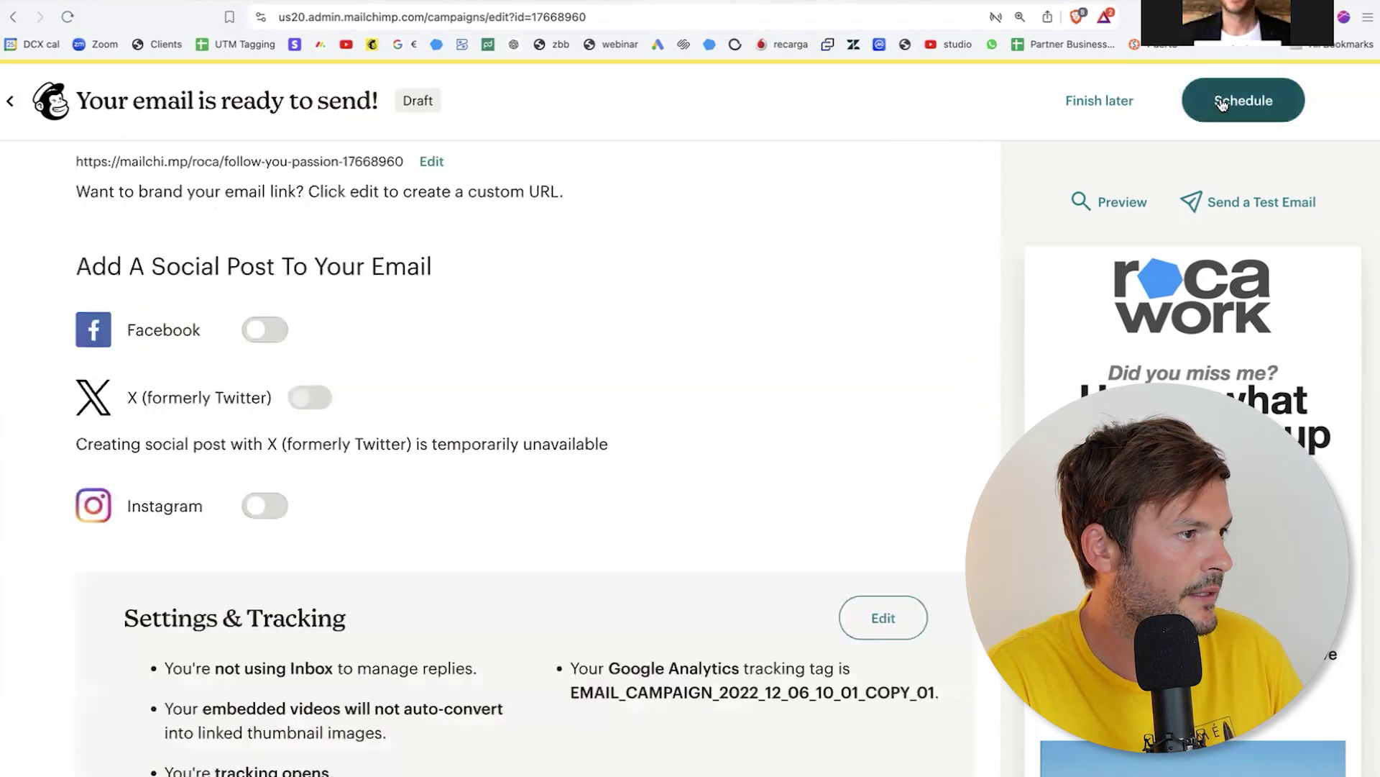
left_click(1227, 101)
left_click(866, 674)
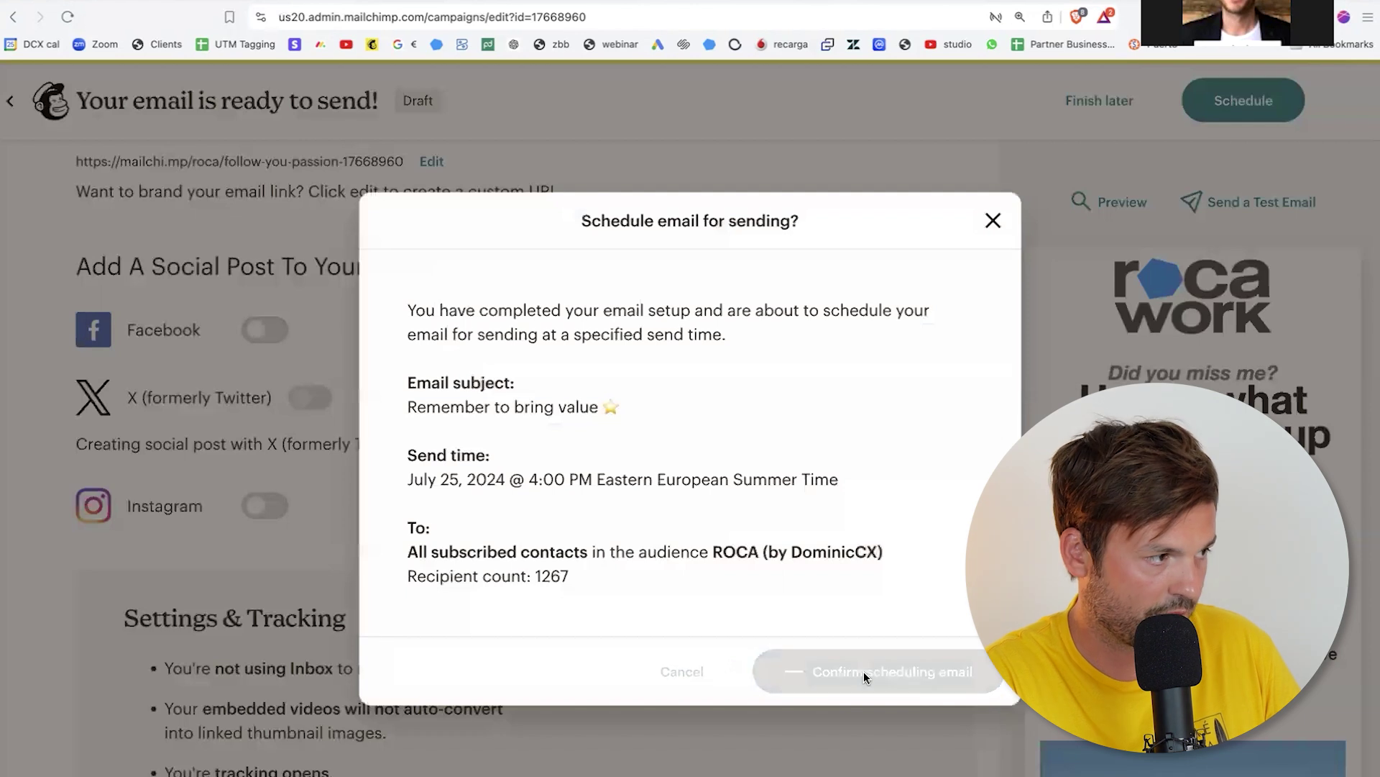